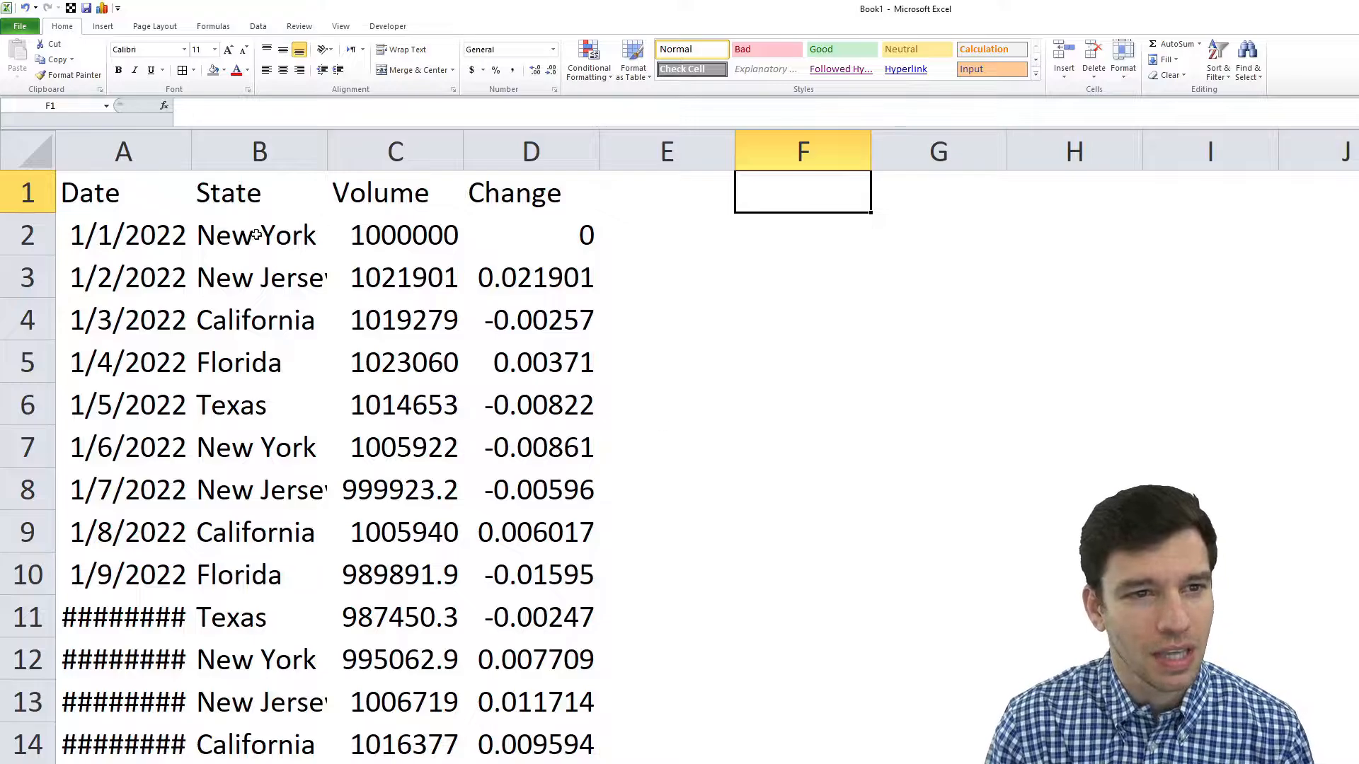
Step: Try abbreviating the Change header in cell D1 to Chg and undo the edit
{"action": "left_click_drag", "start_coordinate": [140, 196], "coordinate": [534, 191]}
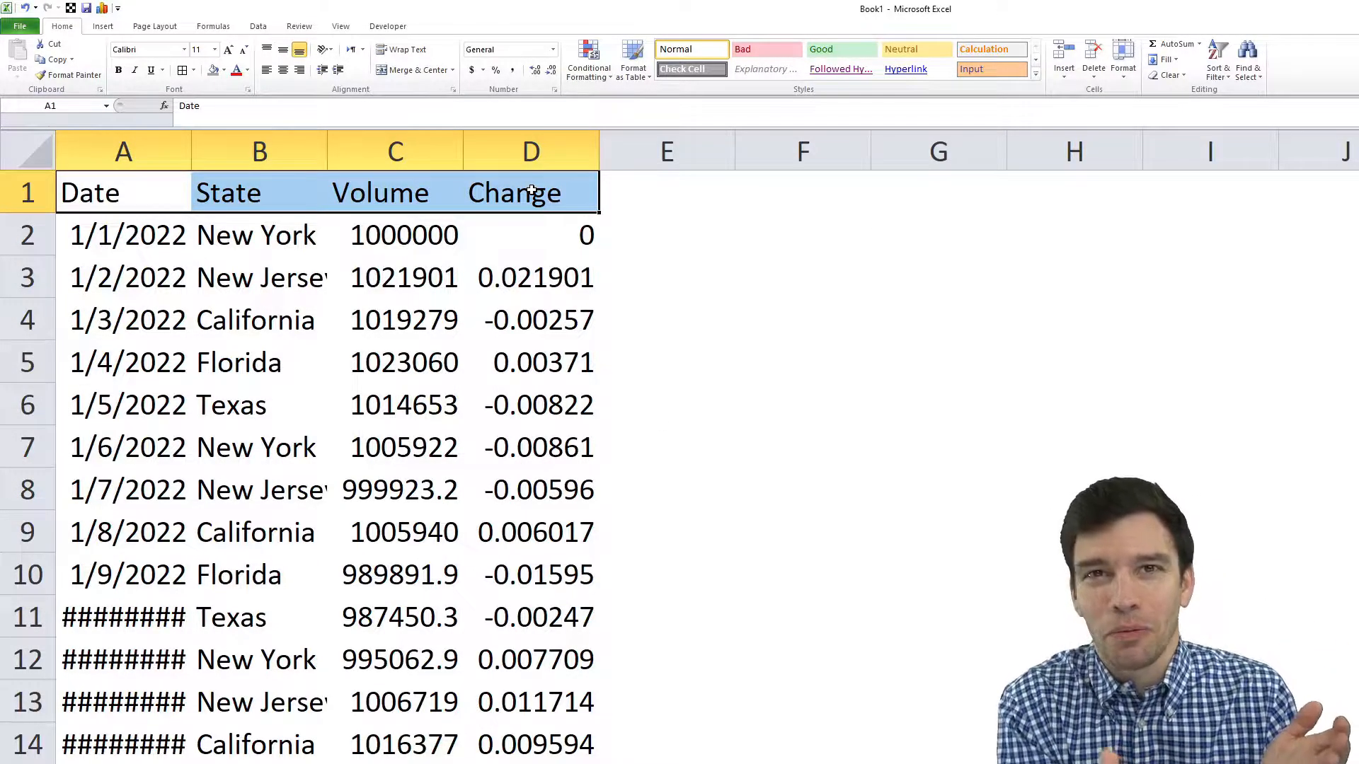
{"action": "double_click", "coordinate": [532, 191]}
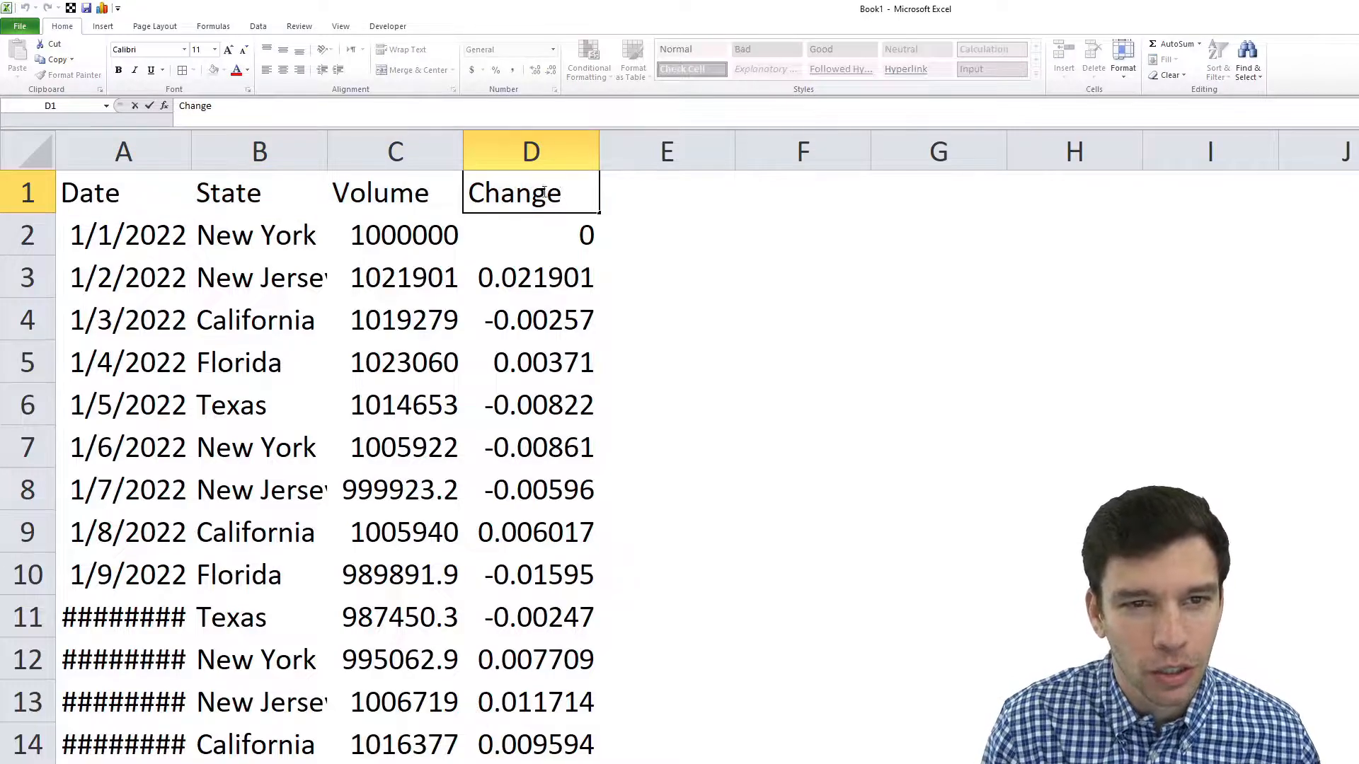
{"action": "left_click_drag", "start_coordinate": [563, 193], "coordinate": [497, 192]}
{"action": "type", "text": "g"}
{"action": "left_click", "coordinate": [613, 316]}
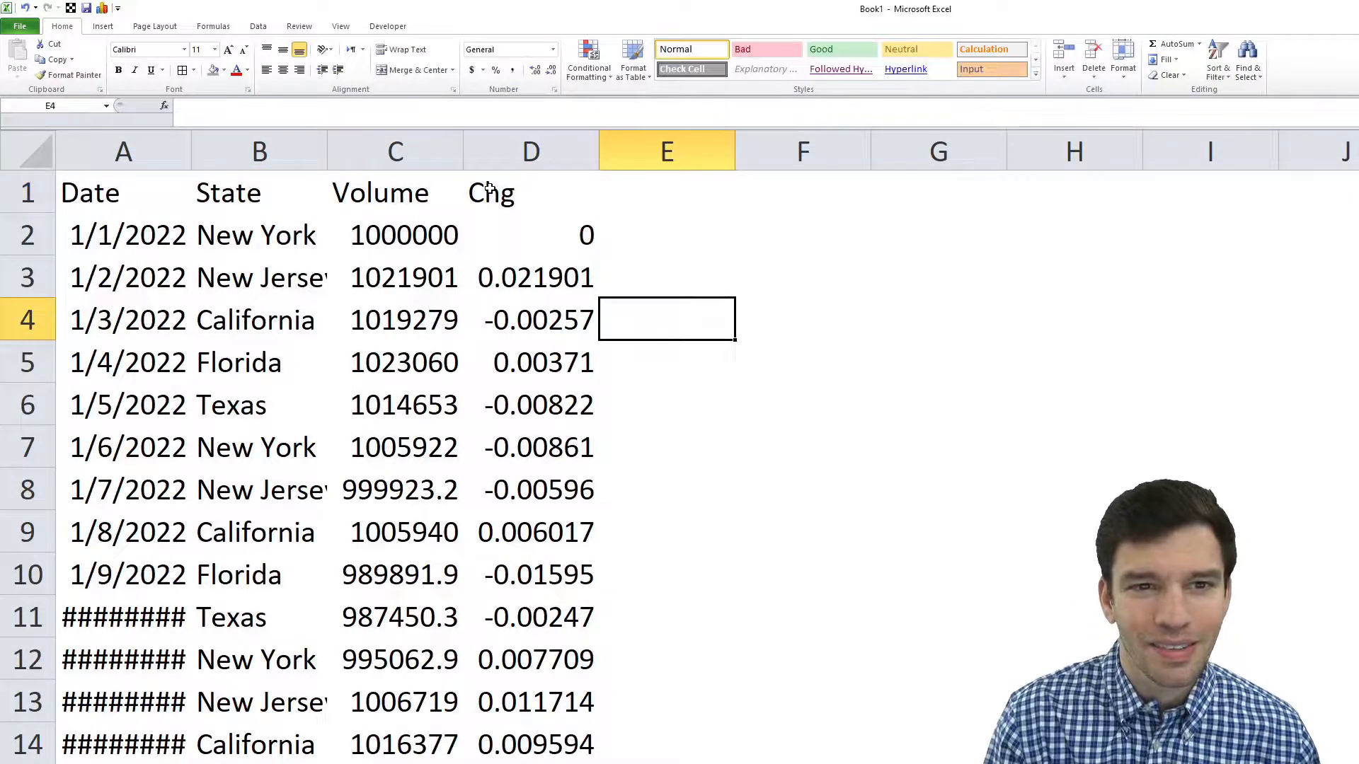
{"action": "left_click", "coordinate": [496, 191]}
{"action": "key", "text": "ctrl+z"}
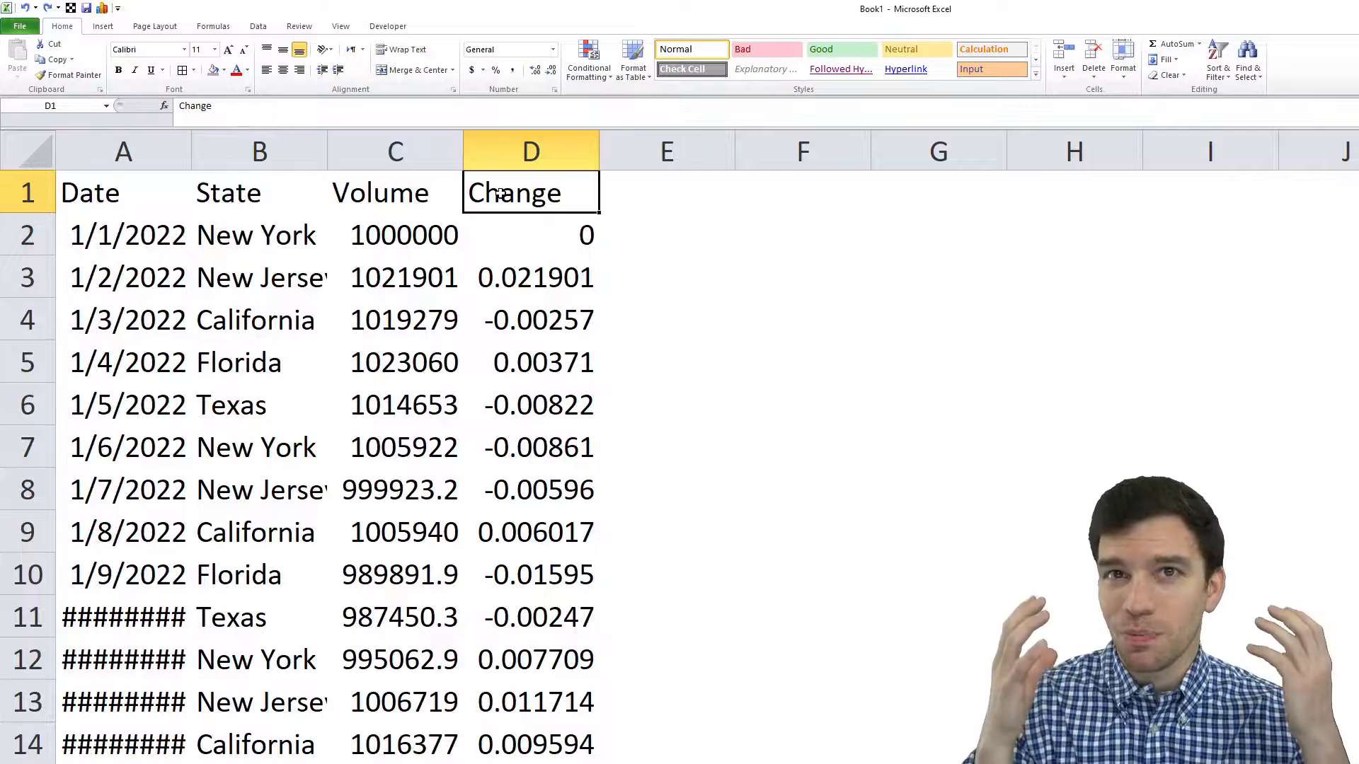
Step: Format the header row A1:D1 with a gray fill and bold text
{"action": "left_click_drag", "start_coordinate": [515, 197], "coordinate": [142, 191]}
{"action": "left_click", "coordinate": [223, 70]}
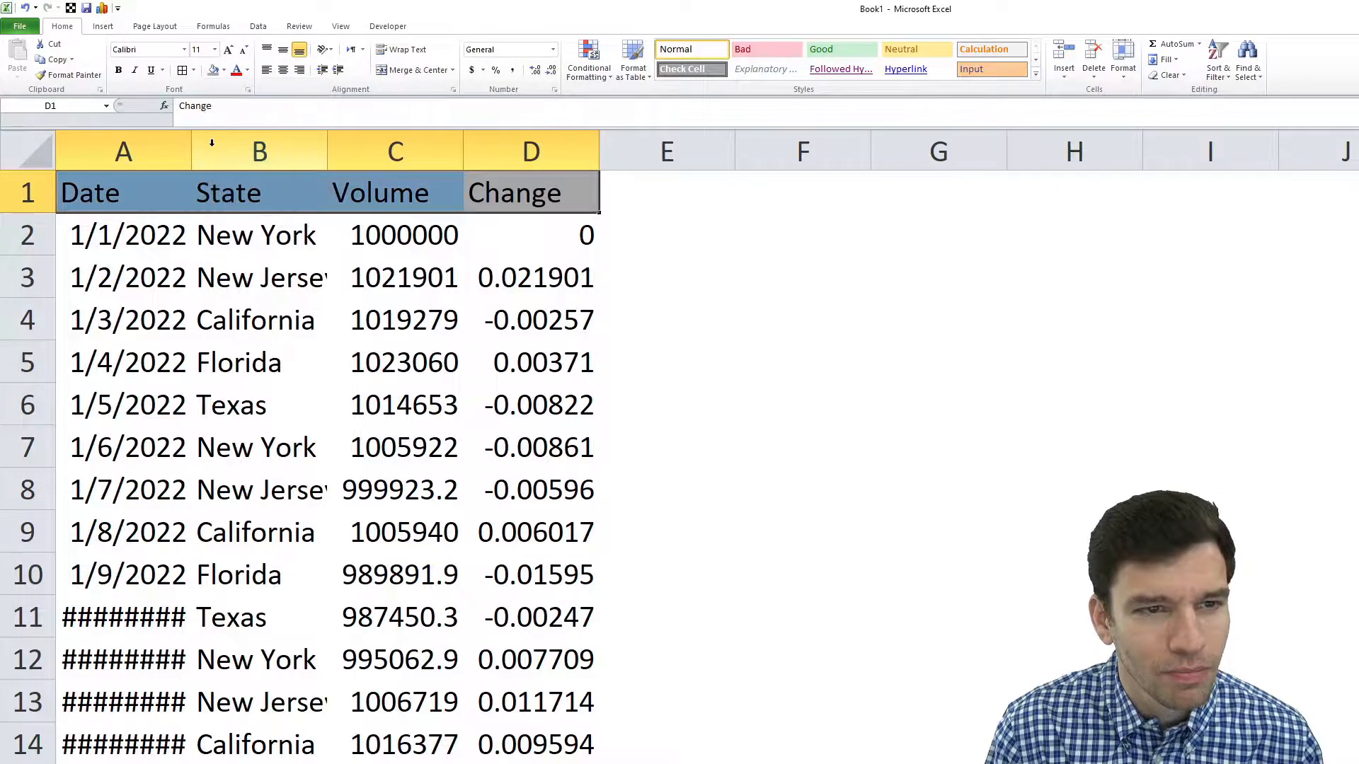
{"action": "left_click", "coordinate": [119, 70]}
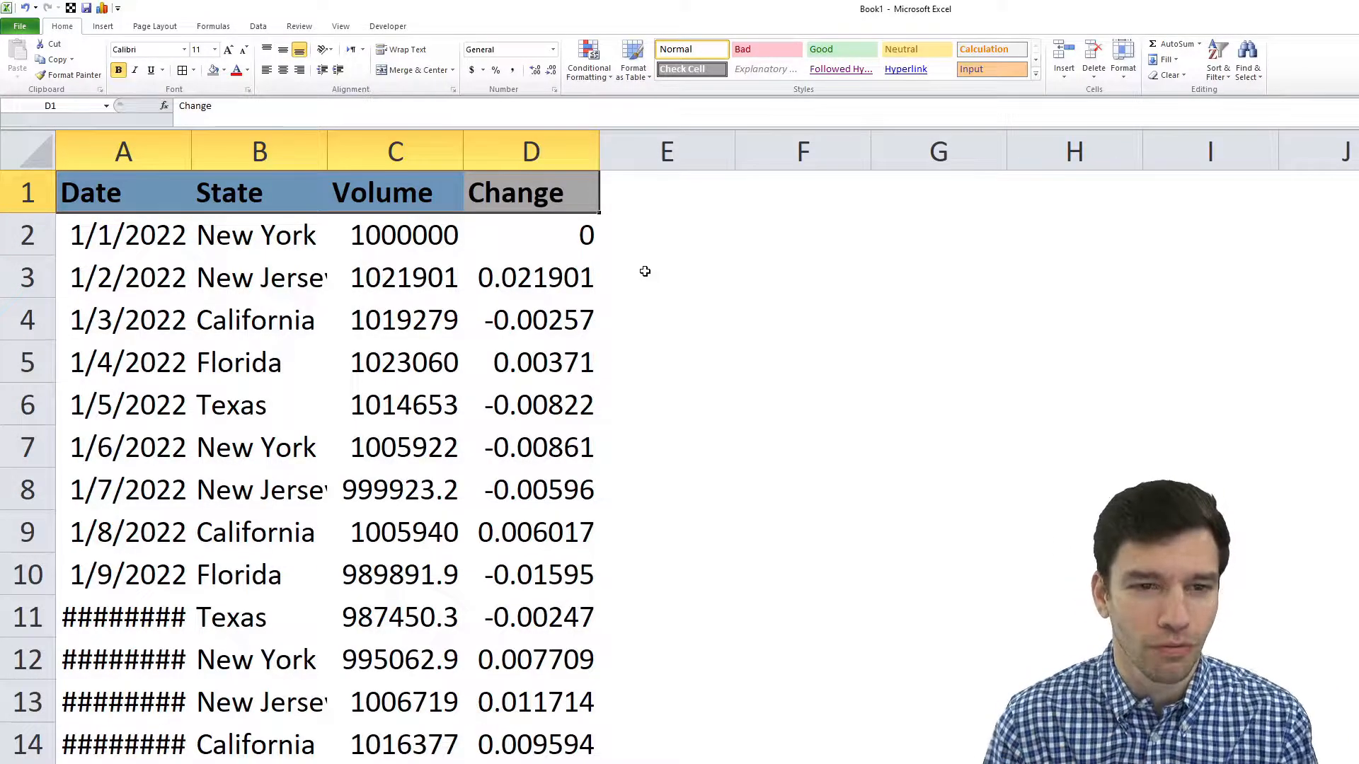
{"action": "left_click", "coordinate": [645, 271]}
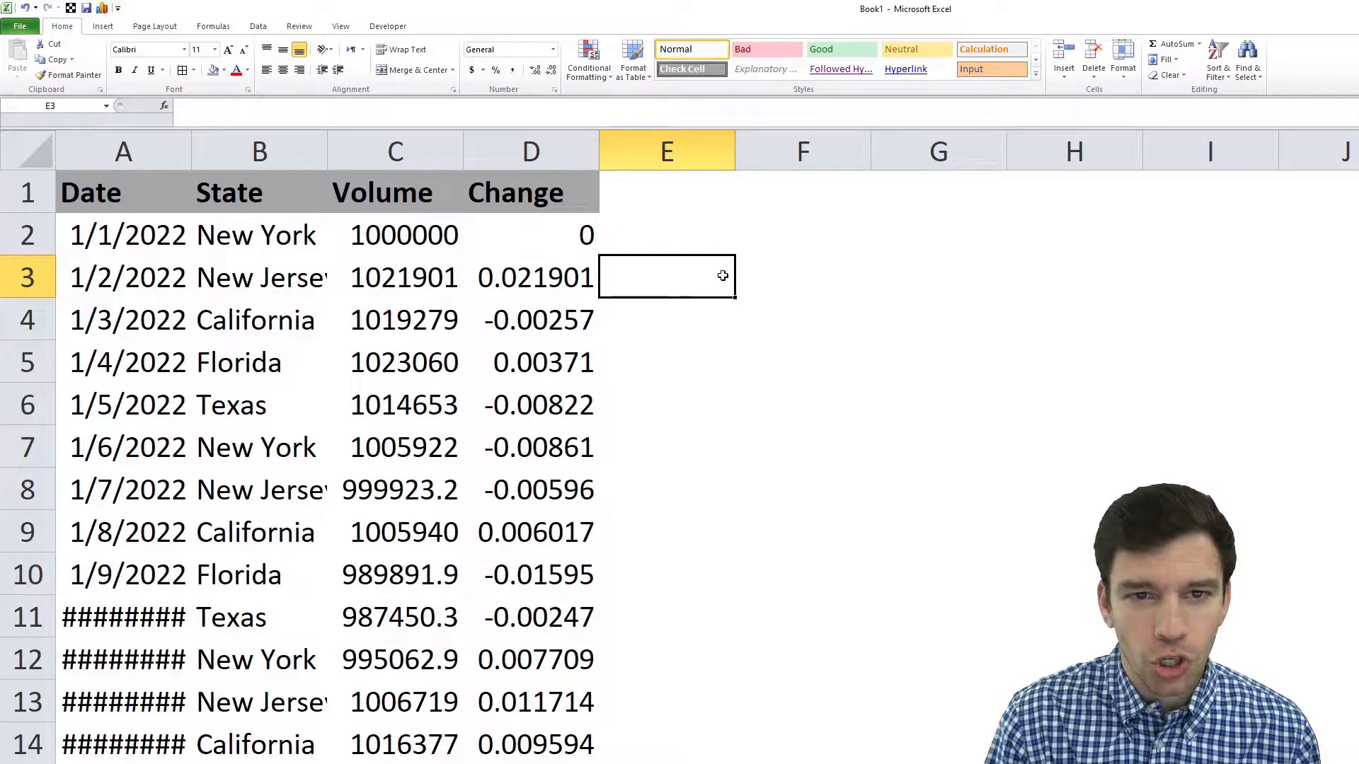
Step: Show the worksheet gridlines across the sheet and hide them again
{"action": "left_click", "coordinate": [340, 26]}
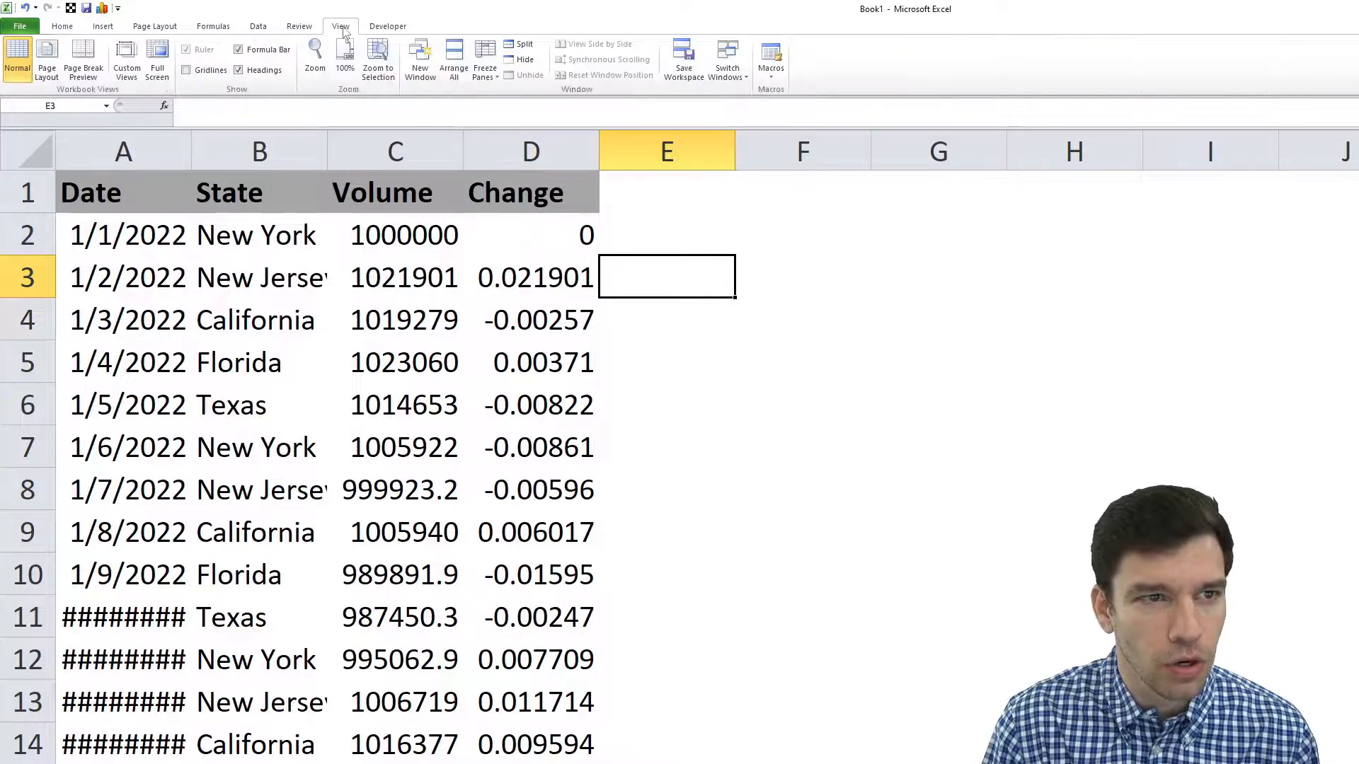
{"action": "left_click", "coordinate": [188, 70]}
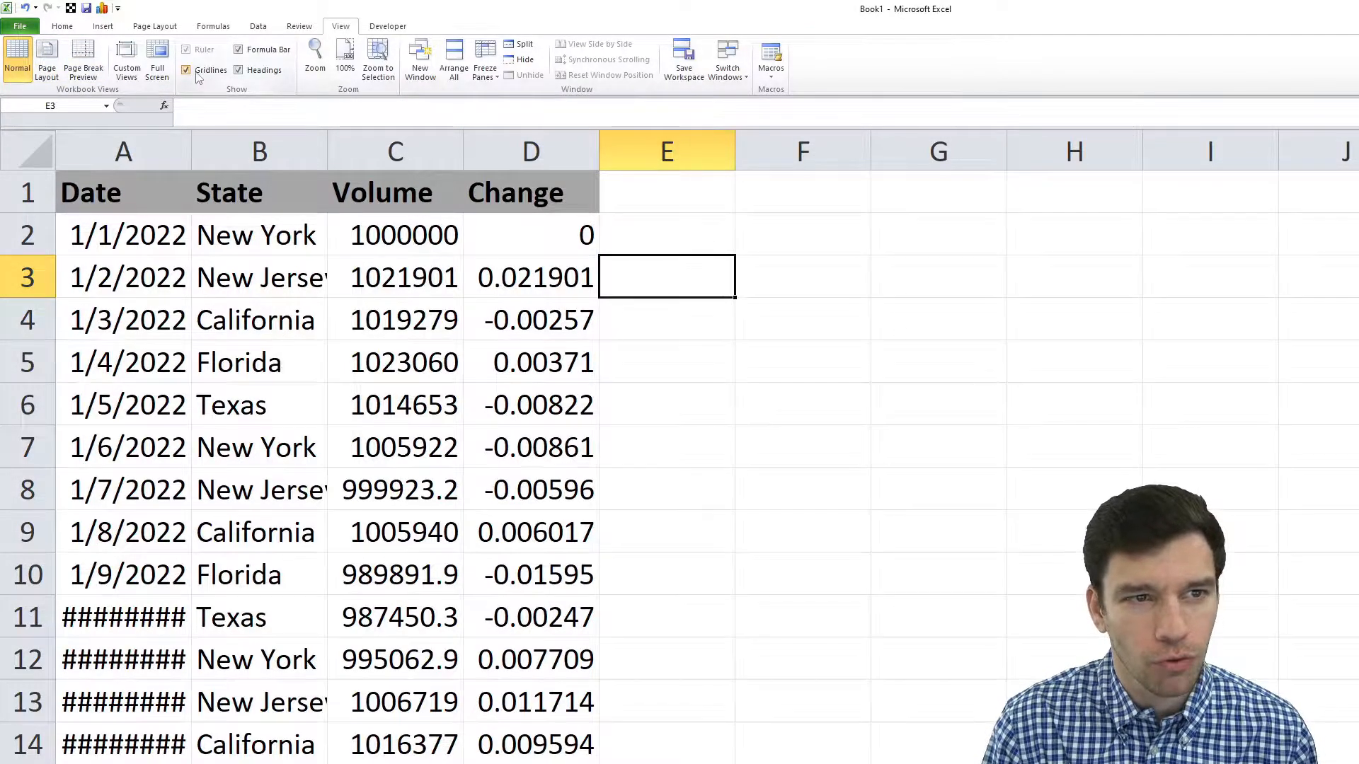
{"action": "left_click_drag", "start_coordinate": [942, 244], "coordinate": [45, 699]}
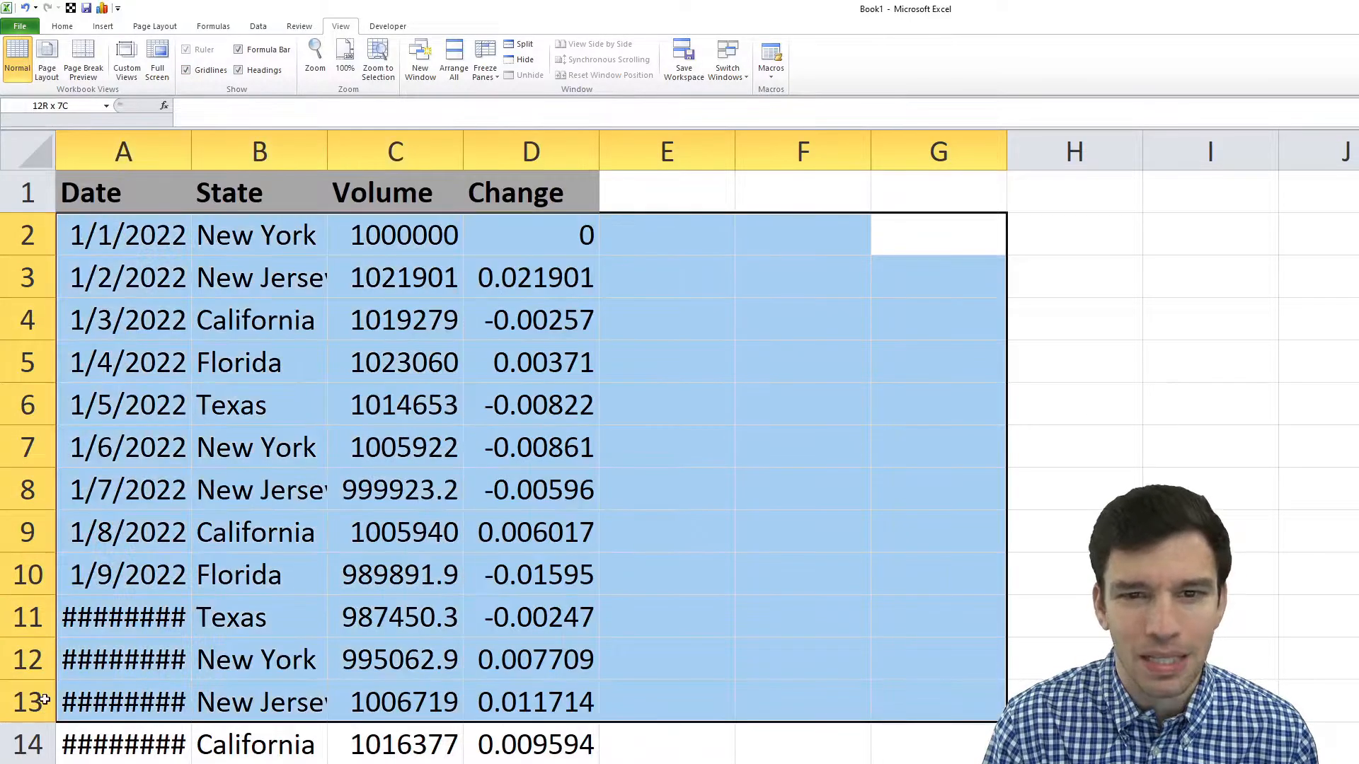
{"action": "left_click", "coordinate": [790, 497]}
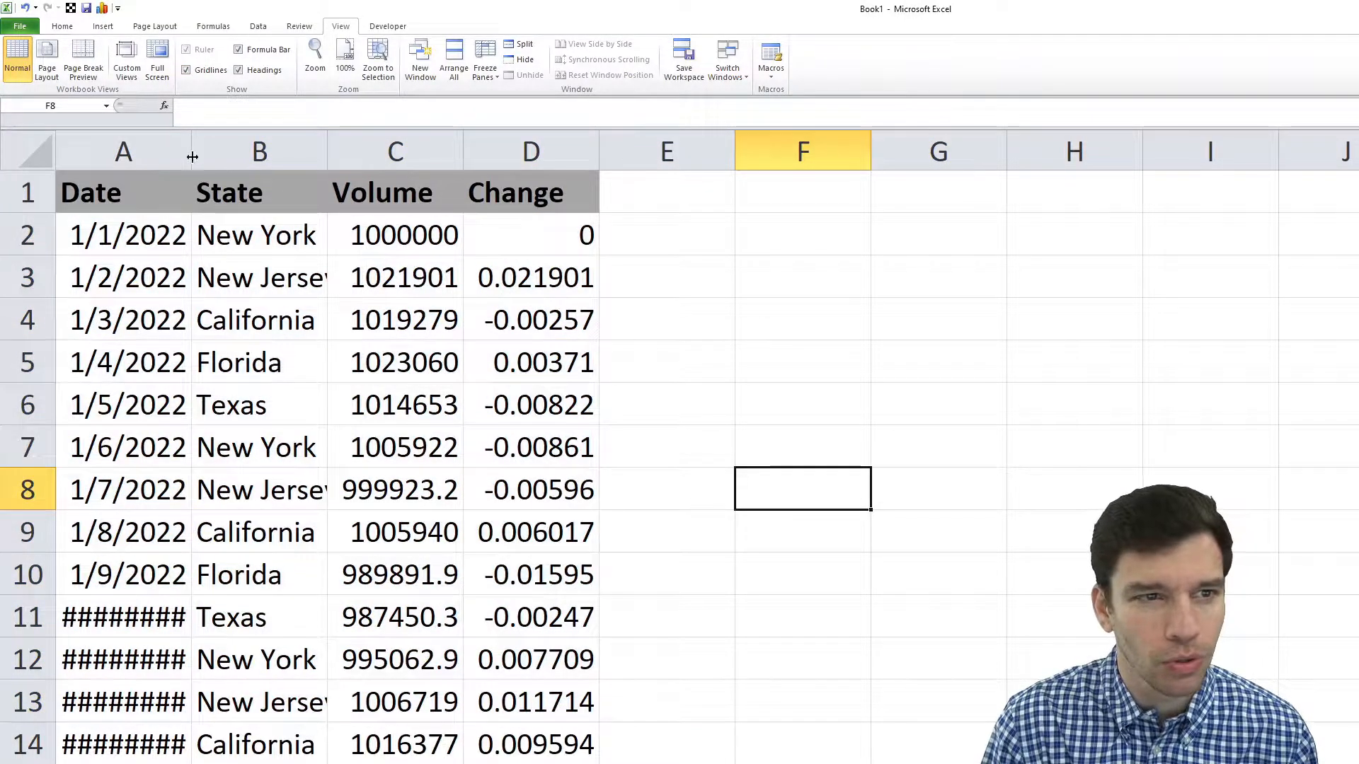
{"action": "left_click", "coordinate": [203, 71]}
{"action": "left_click", "coordinate": [62, 26]}
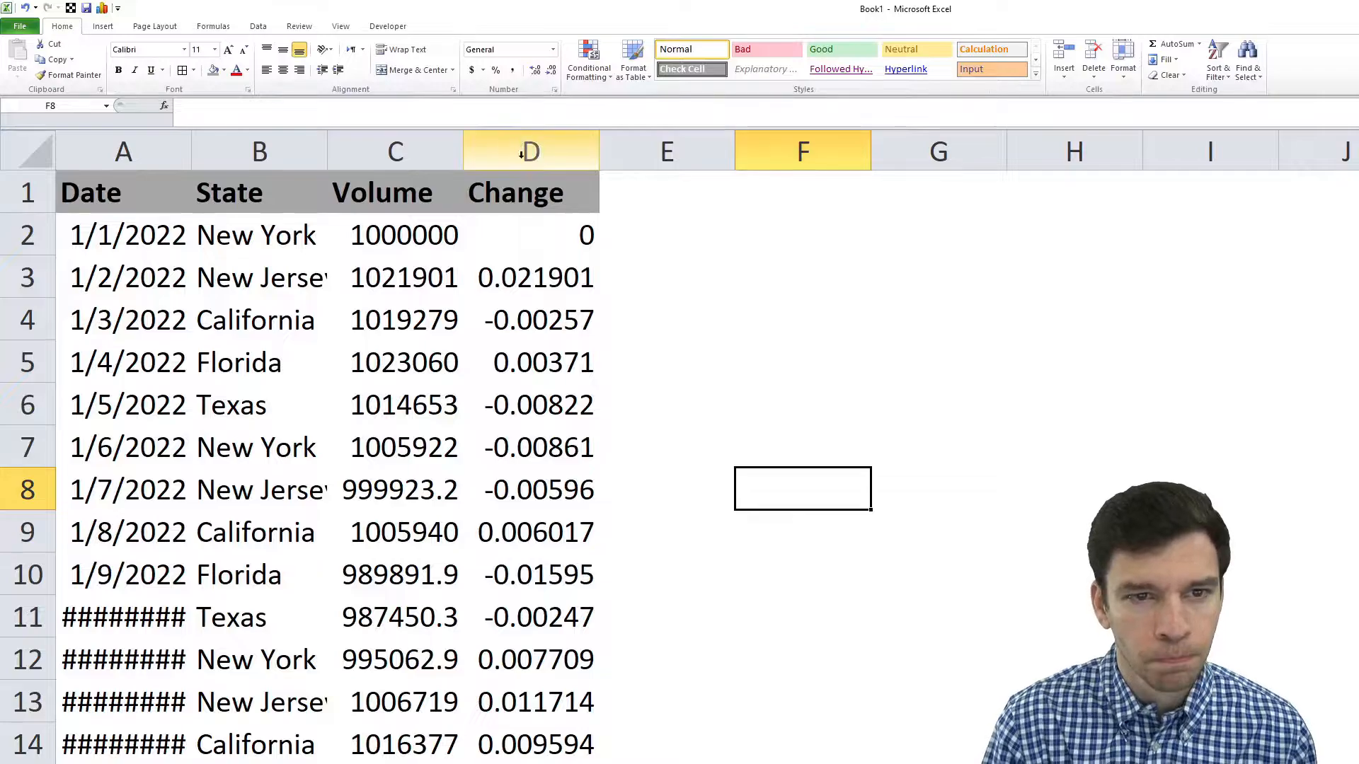
Step: Apply borders around every cell of the data table in columns A to D, including the header row
{"action": "left_click", "coordinate": [531, 191]}
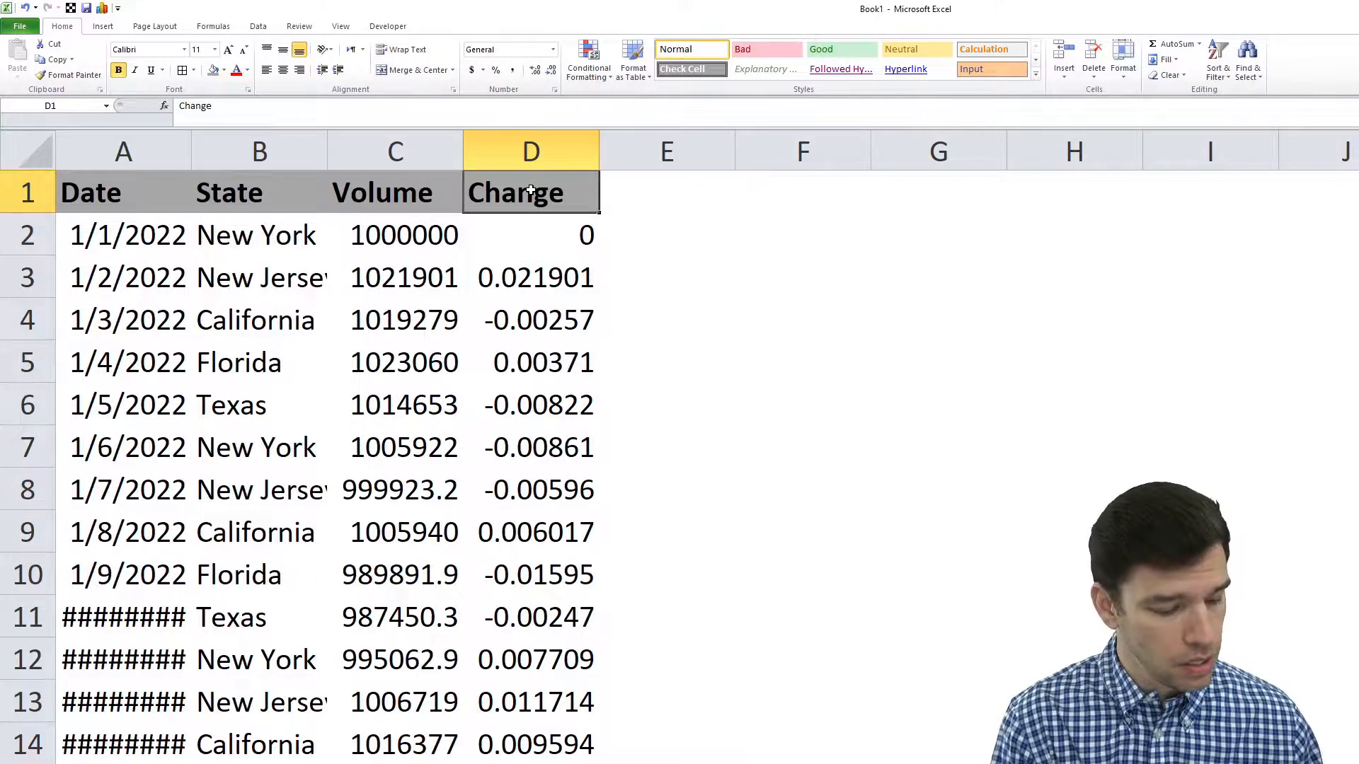
{"action": "key", "text": "ctrl+shift+Left"}
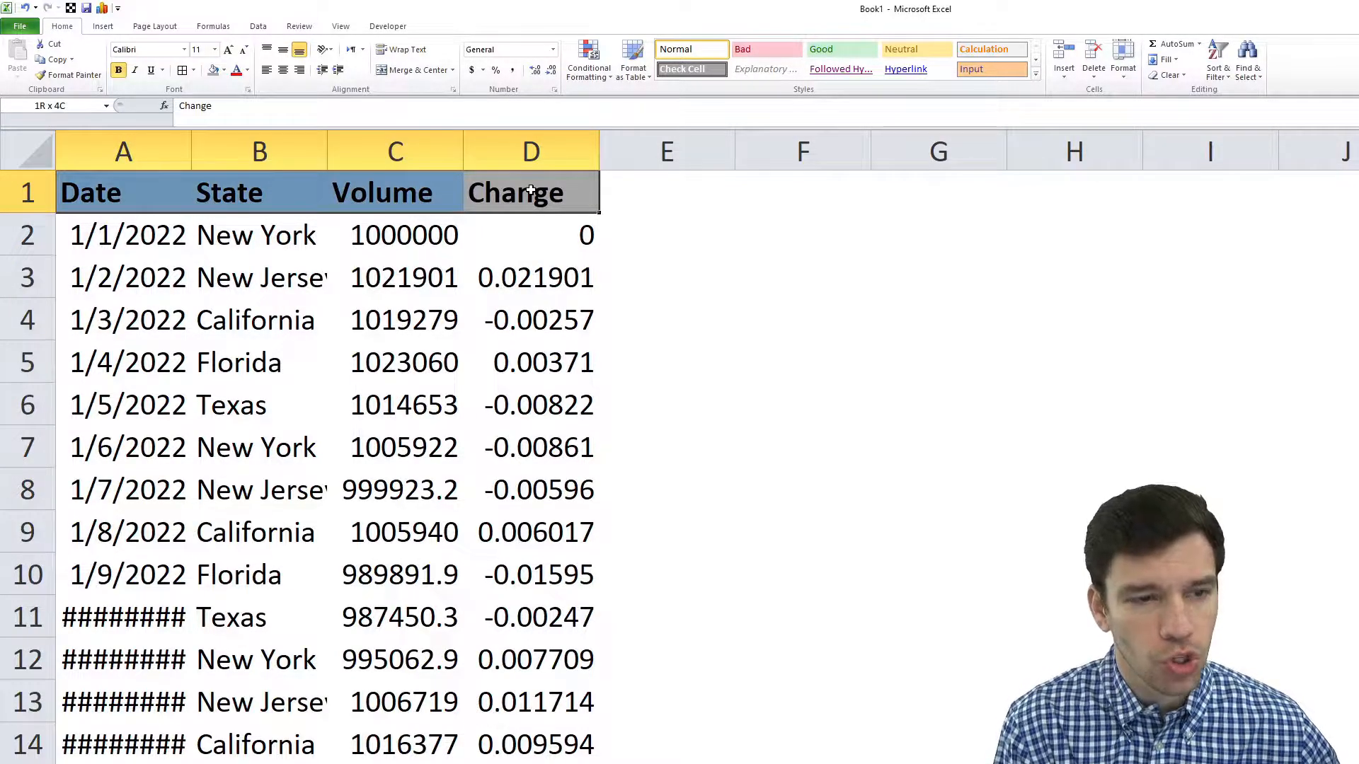
{"action": "key", "text": "ctrl+shift+Down"}
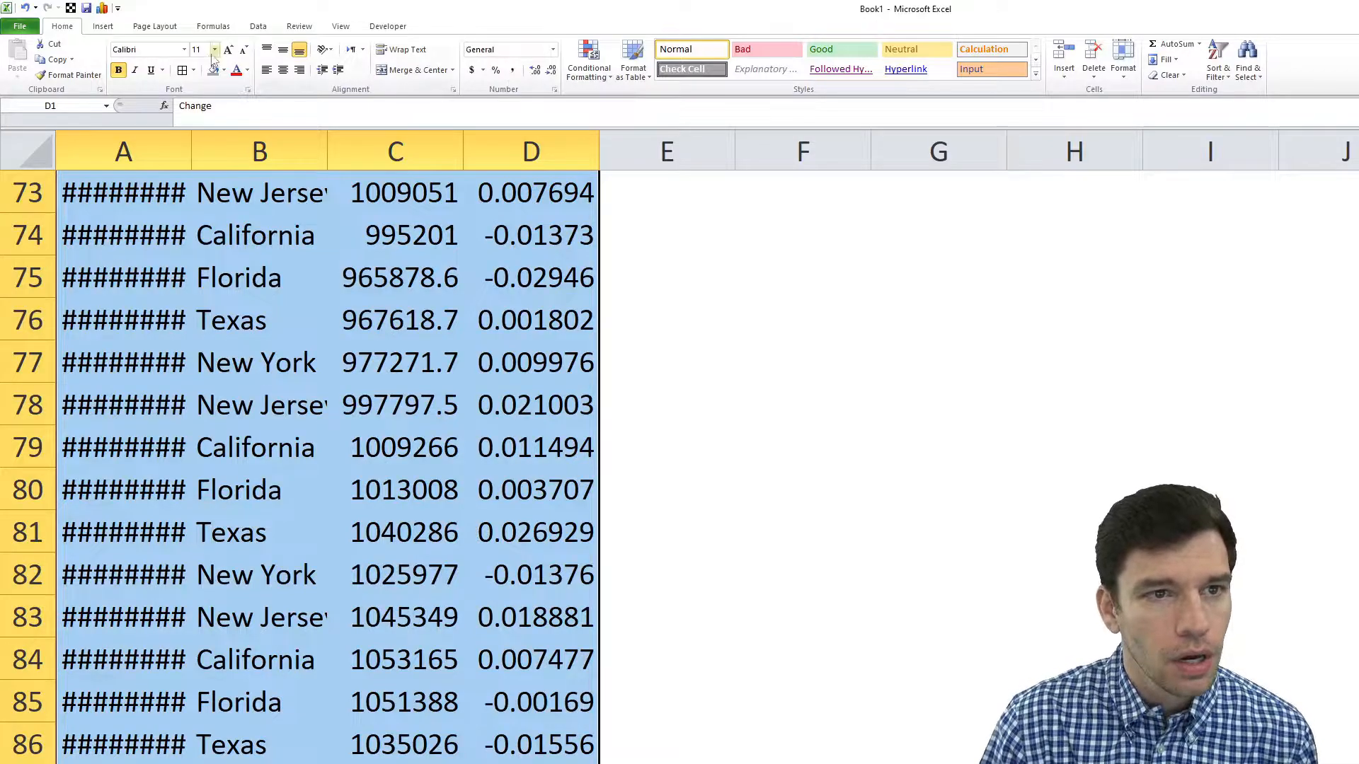
{"action": "key", "text": "ctrl+BackSpace"}
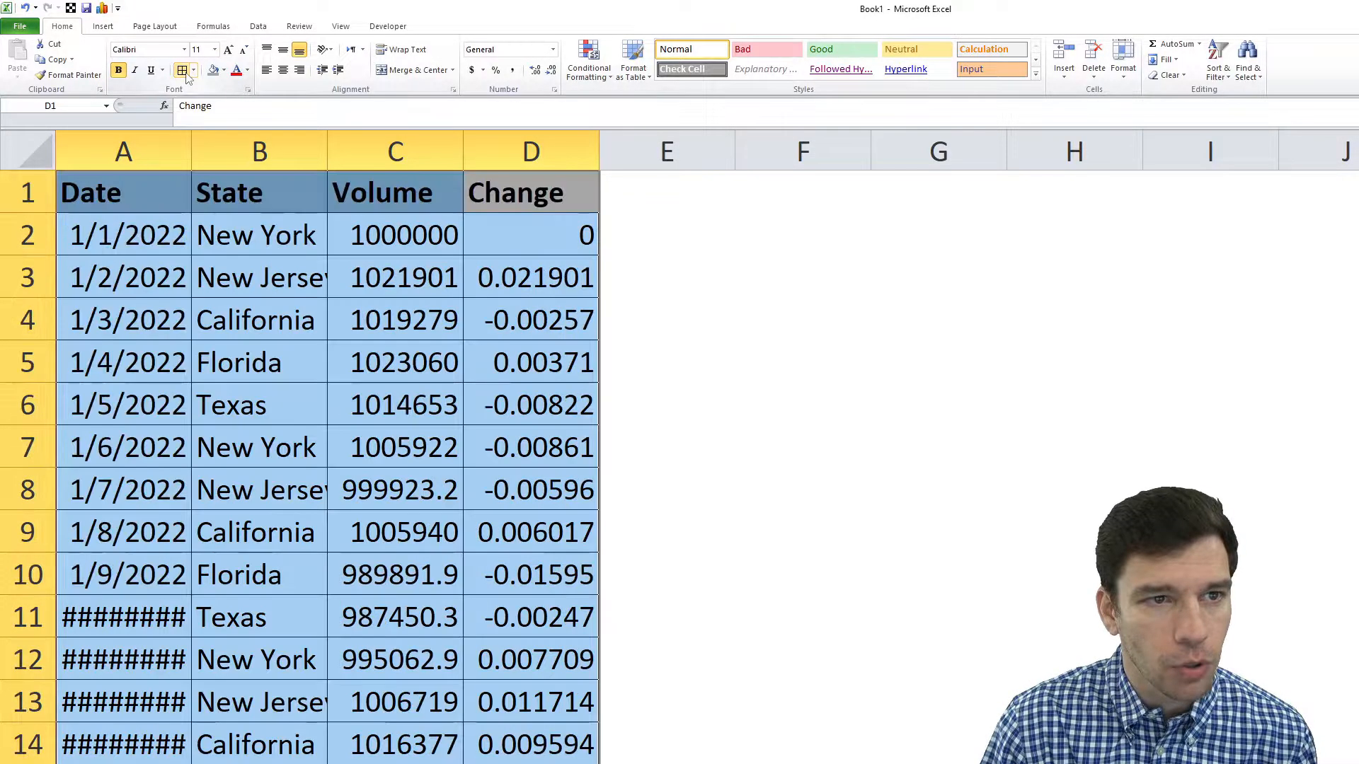
{"action": "left_click", "coordinate": [468, 283]}
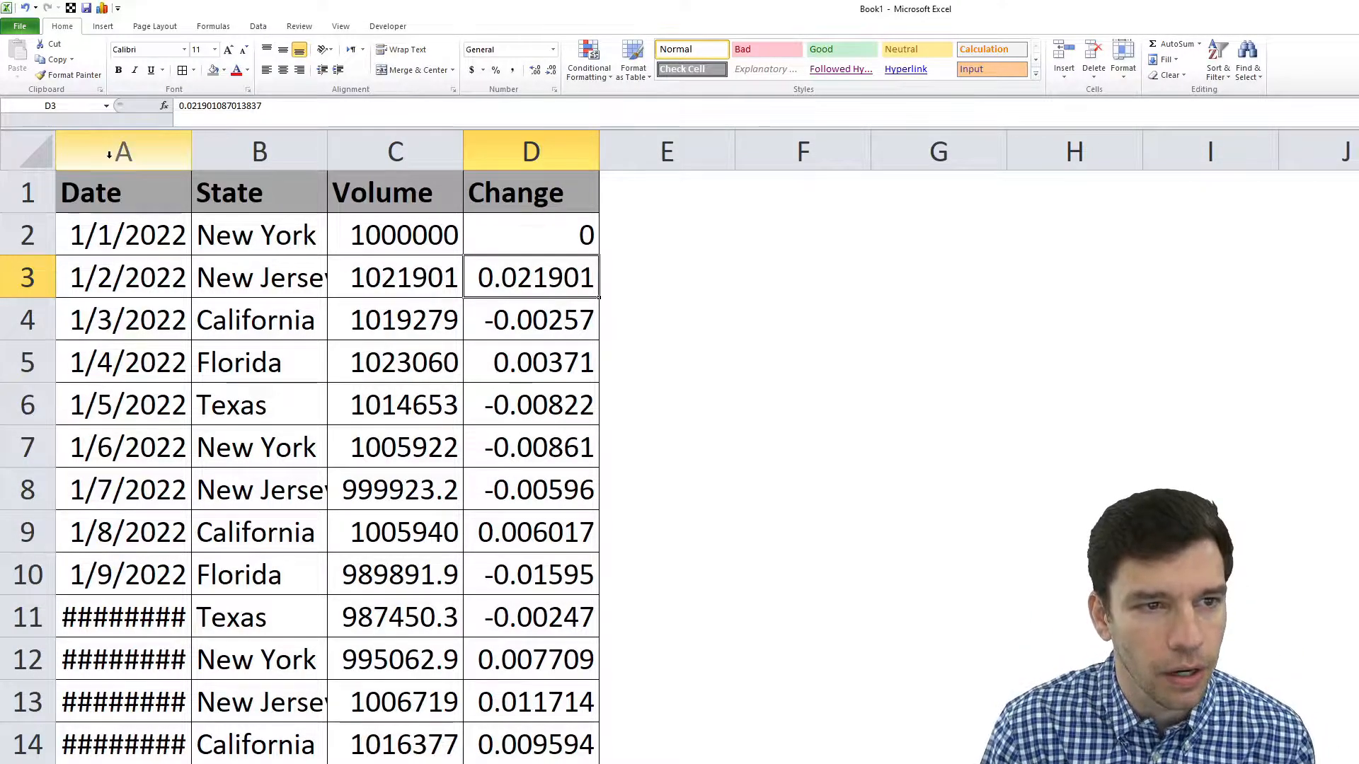
Step: AutoFit the widths of columns A through D to their contents
{"action": "left_click_drag", "start_coordinate": [108, 154], "coordinate": [527, 152]}
{"action": "double_click", "coordinate": [599, 150]}
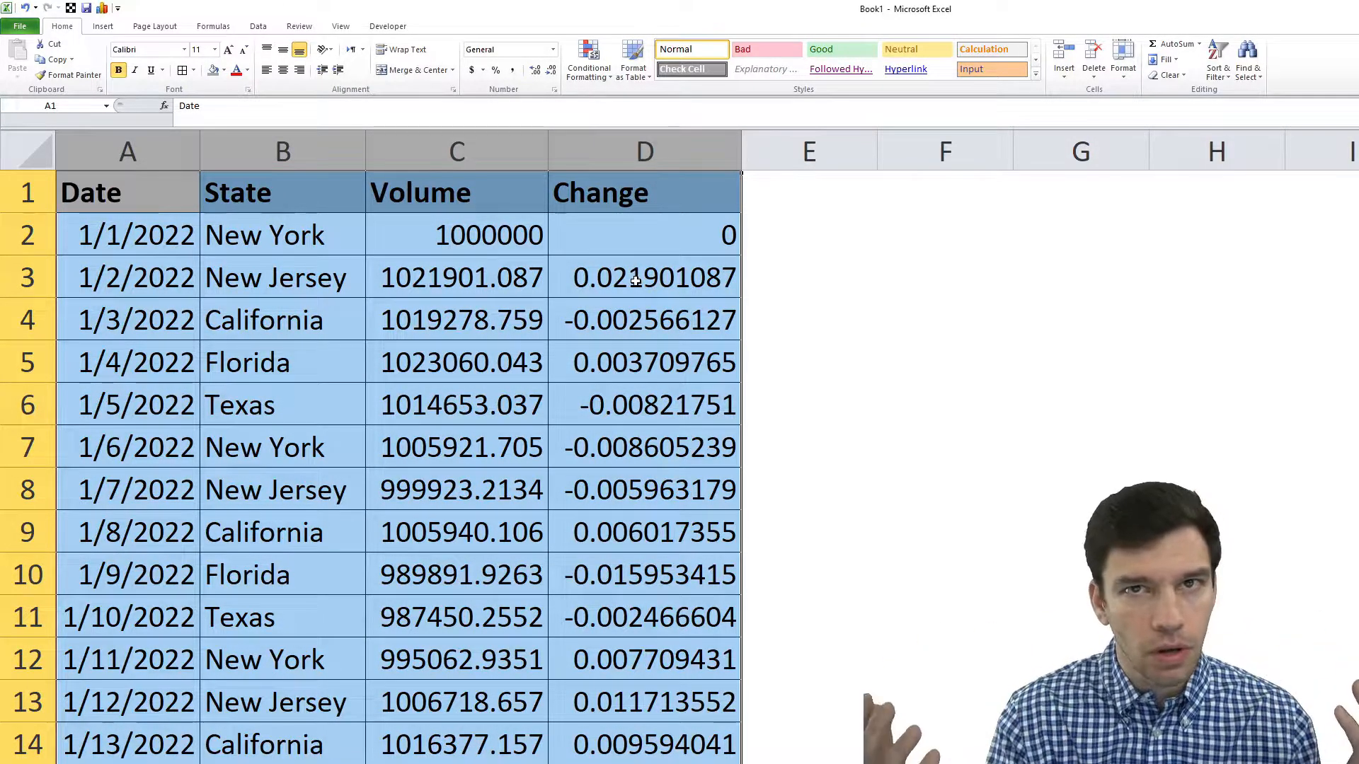
{"action": "left_click", "coordinate": [412, 303]}
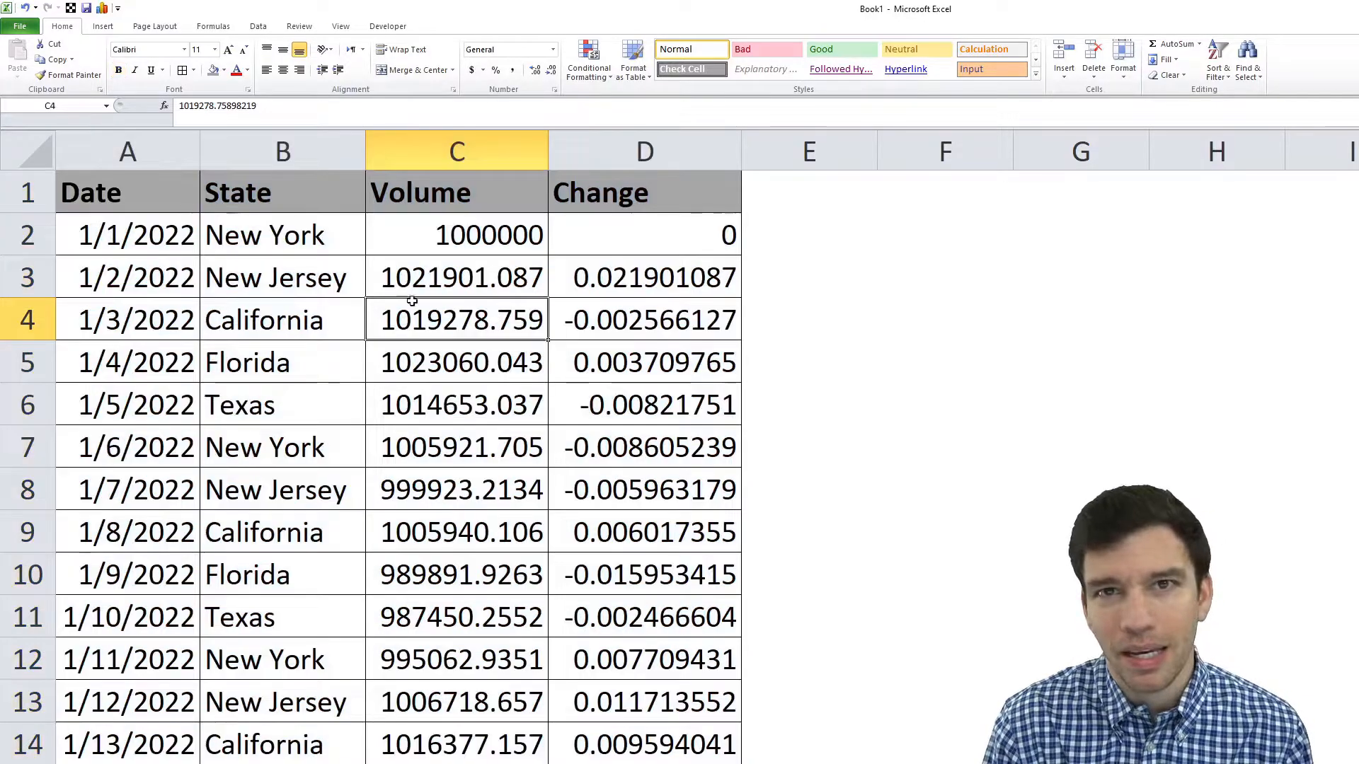
{"action": "double_click", "coordinate": [312, 277]}
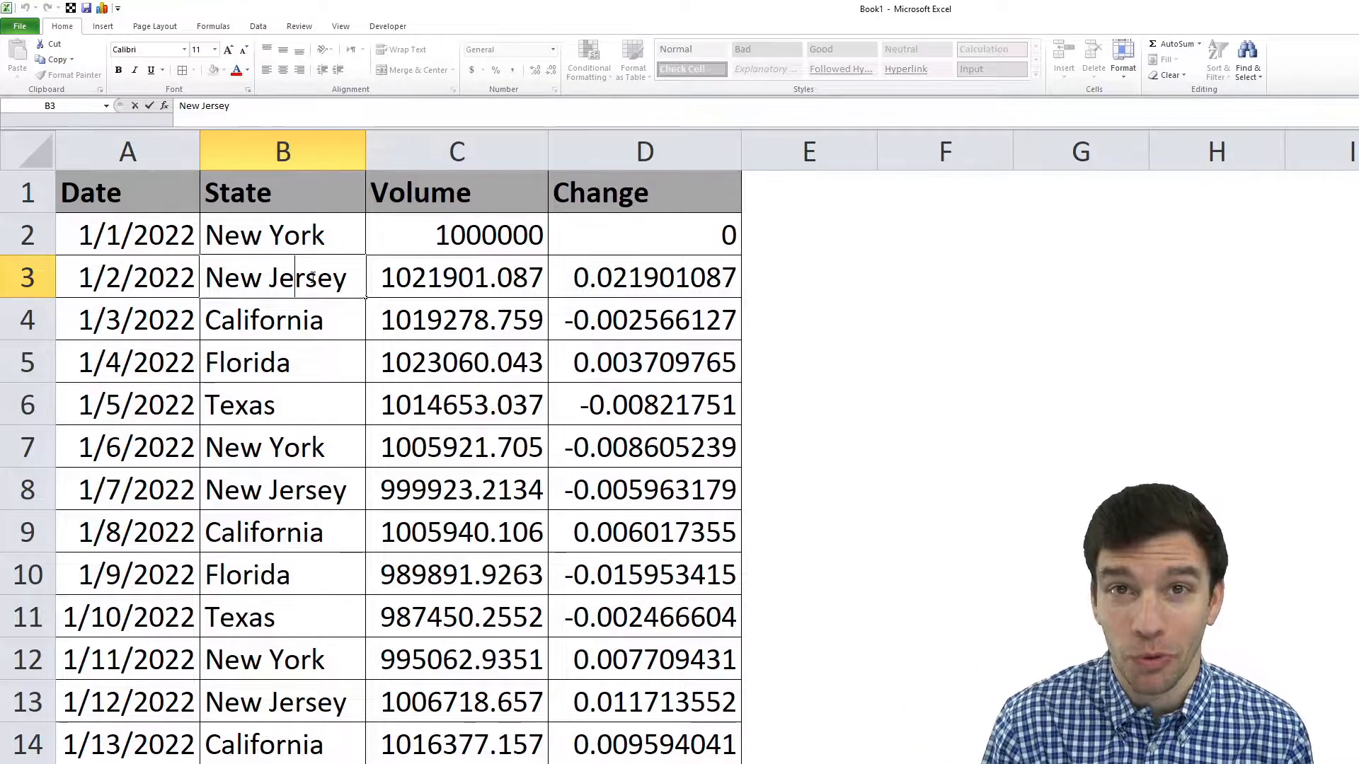
{"action": "left_click", "coordinate": [278, 239]}
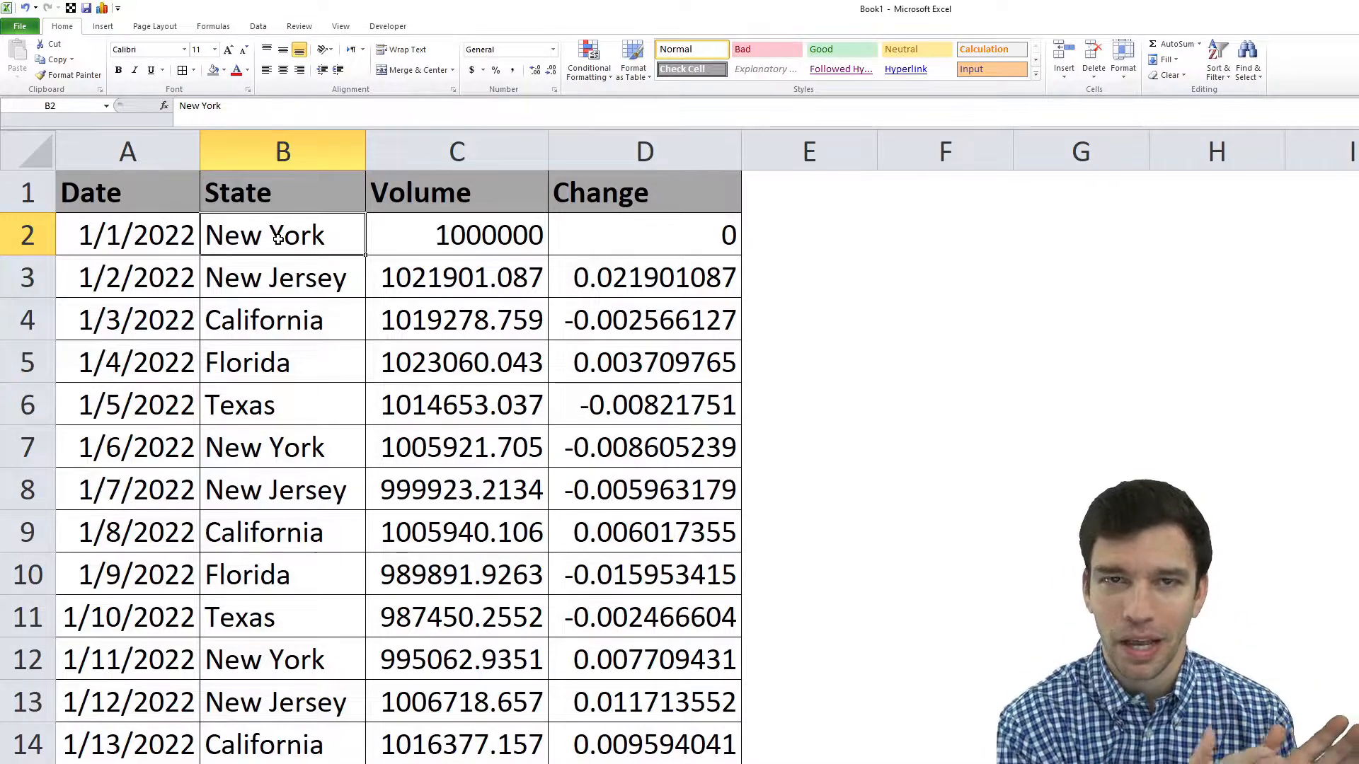
Step: Left-align all Date and State entries below the headers, starting from row 2
{"action": "left_click", "coordinate": [96, 243]}
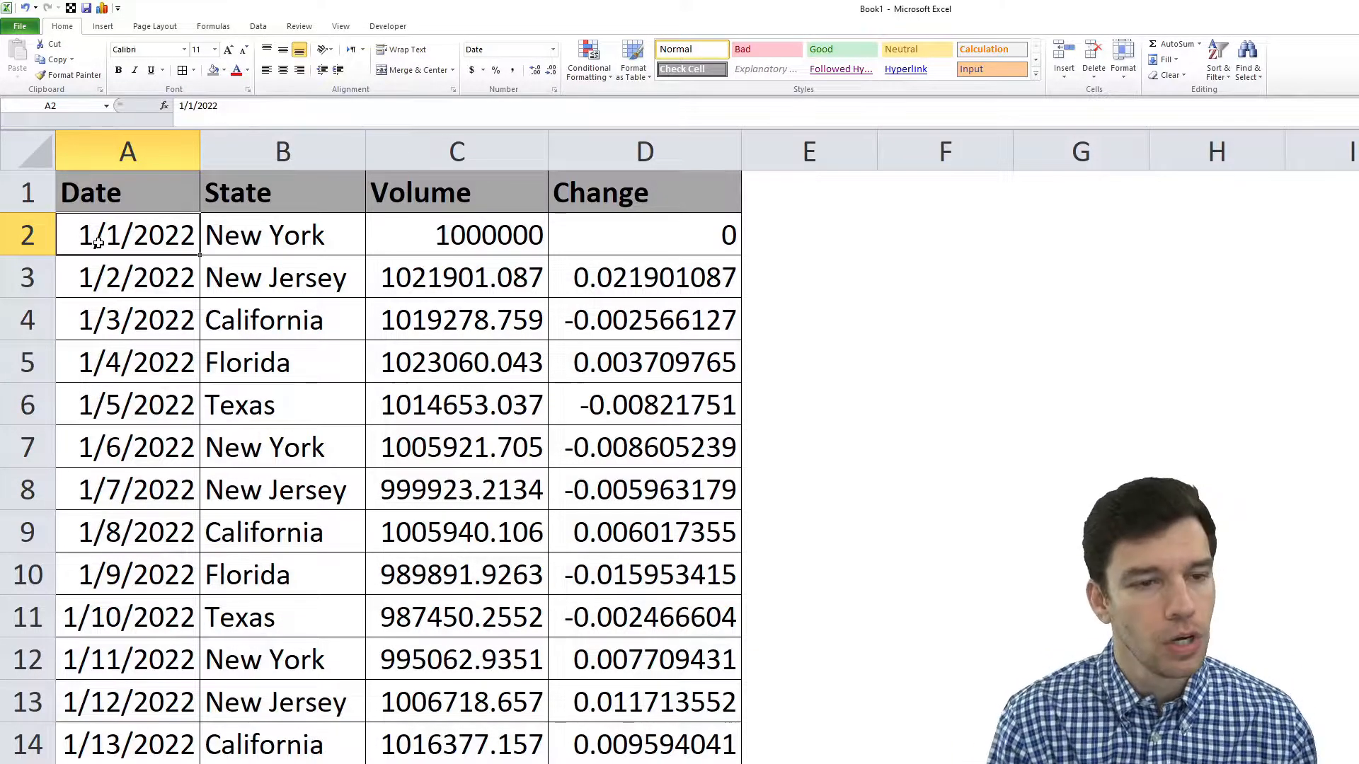
{"action": "key", "text": "shift+Right"}
{"action": "key", "text": "ctrl+shift+Down"}
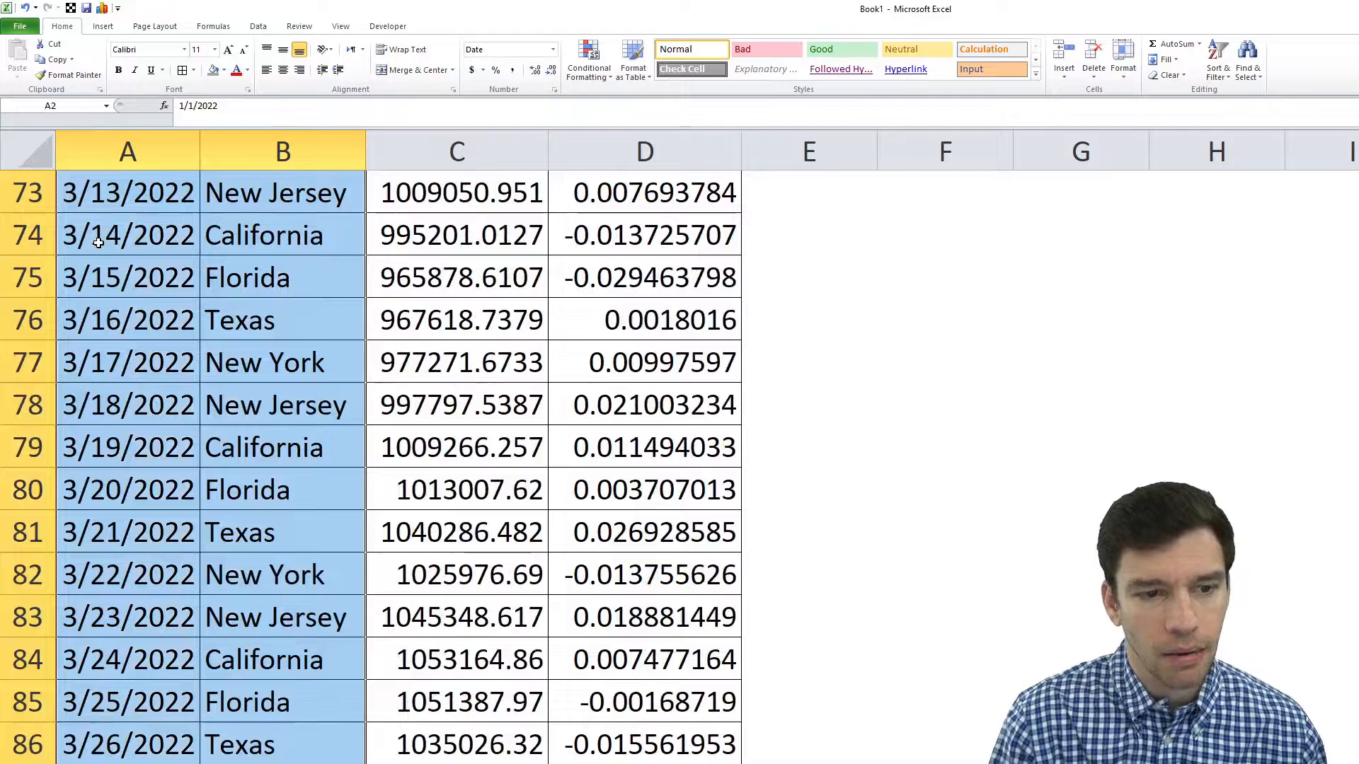
{"action": "left_click", "coordinate": [266, 71]}
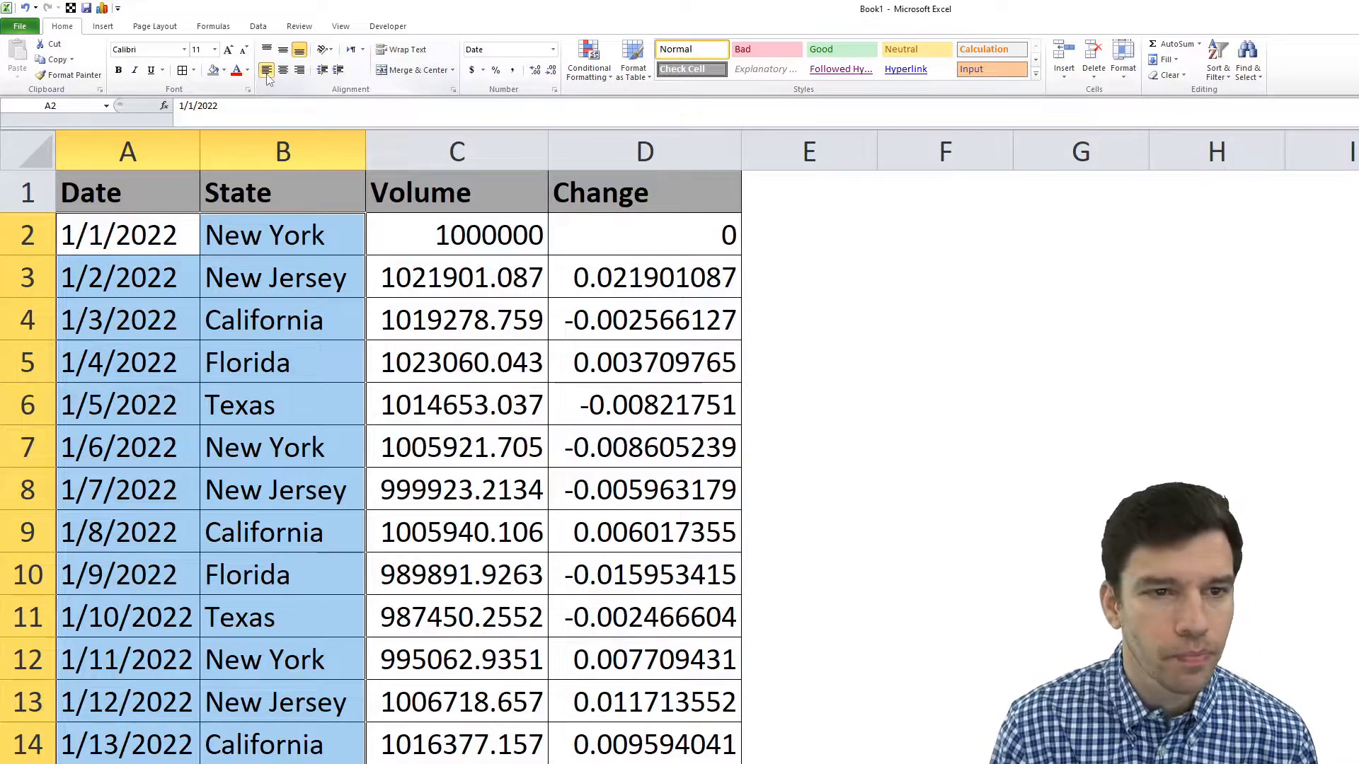
{"action": "left_click_drag", "start_coordinate": [482, 237], "coordinate": [659, 342]}
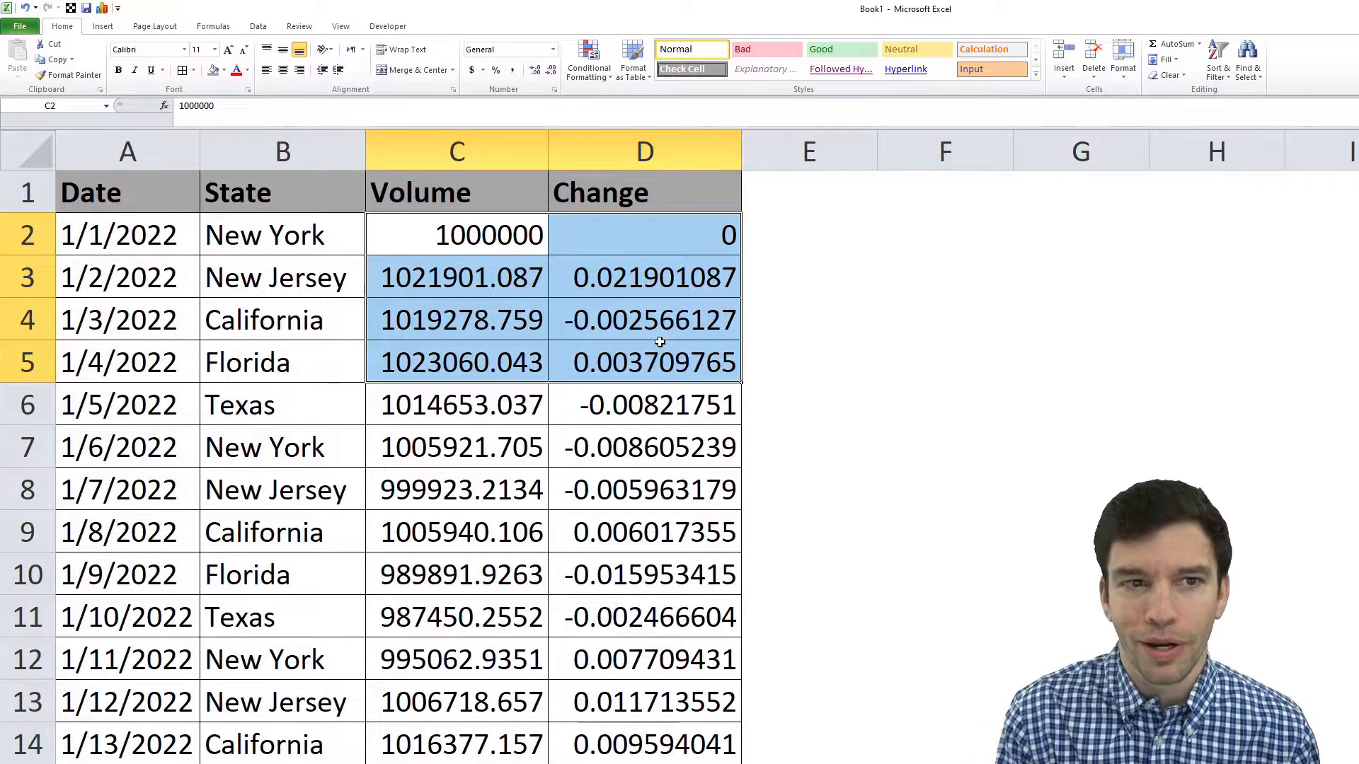
{"action": "left_click", "coordinate": [658, 358]}
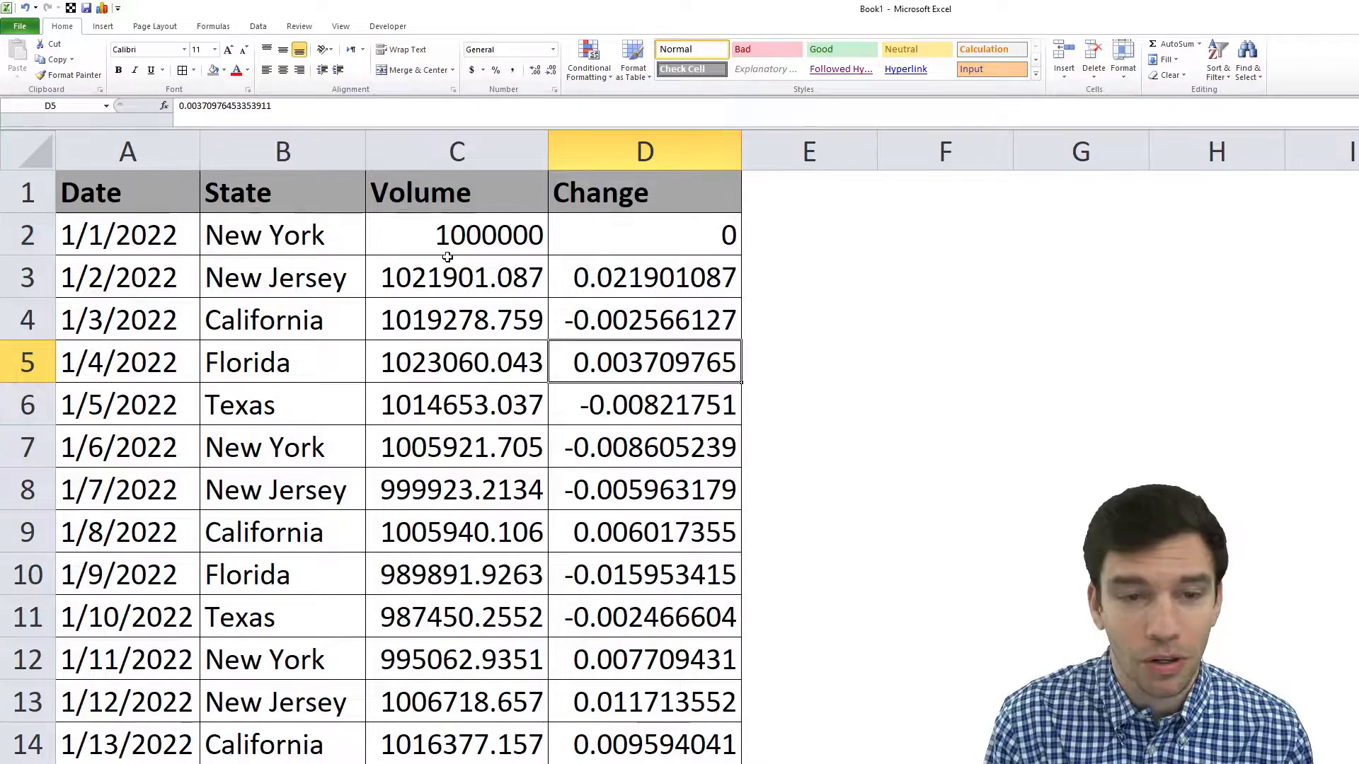
Step: Format the Volume column with the Comma style and no decimal places
{"action": "left_click", "coordinate": [471, 145]}
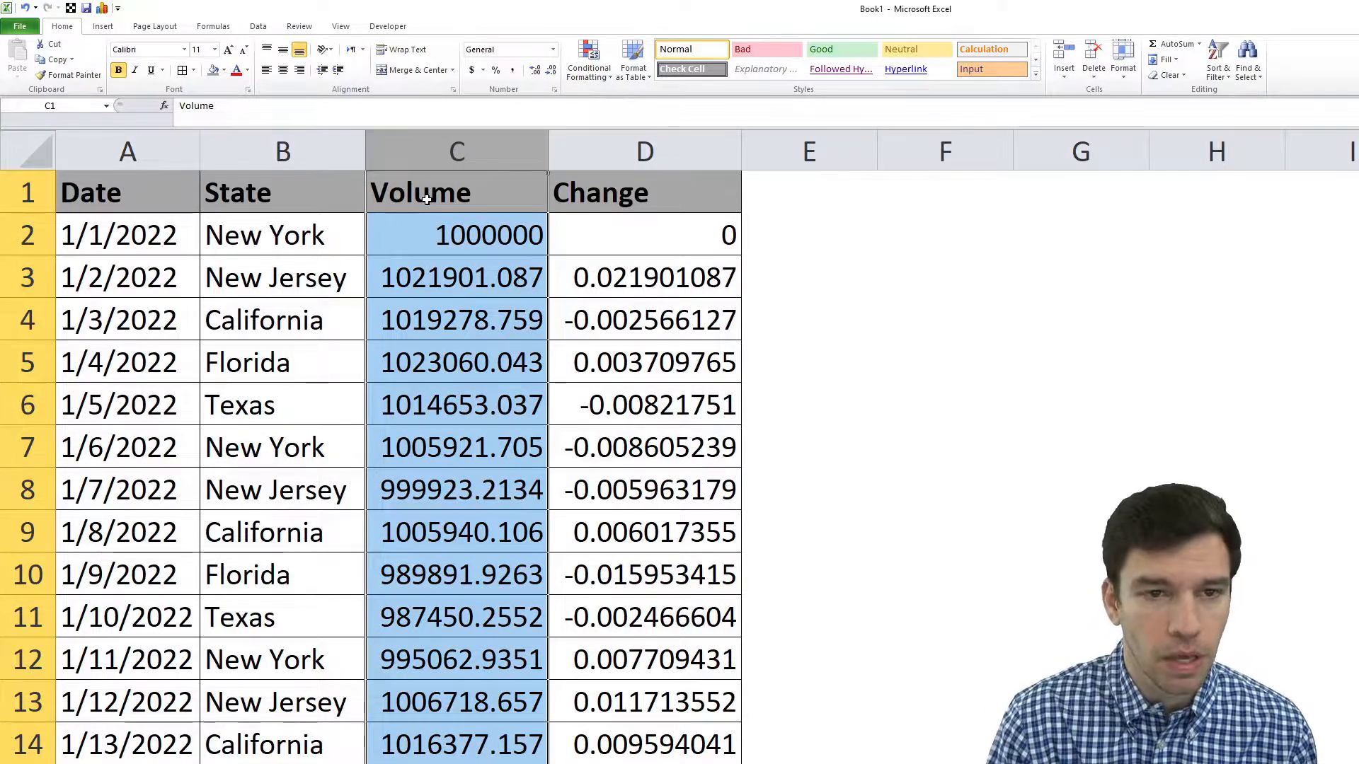
{"action": "left_click", "coordinate": [512, 76]}
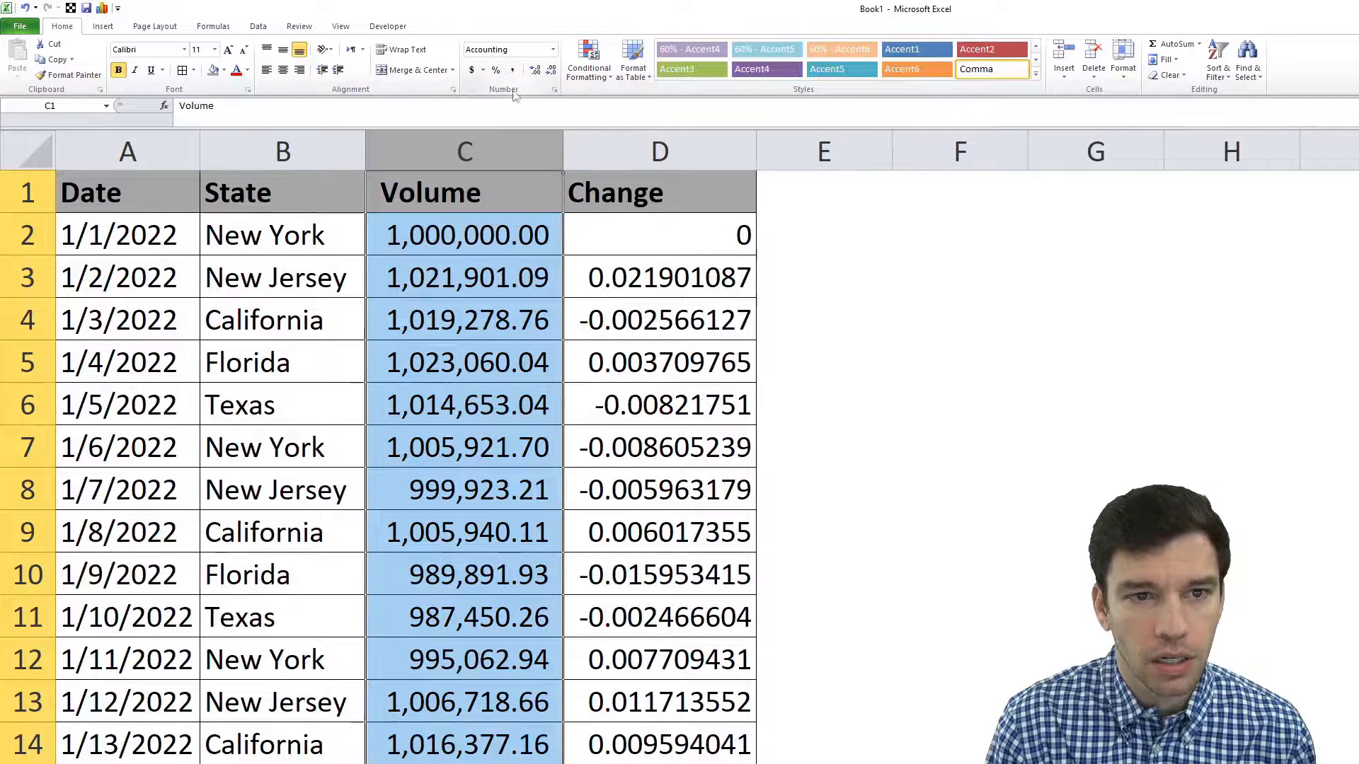
{"action": "left_click", "coordinate": [551, 73]}
{"action": "left_click", "coordinate": [551, 72]}
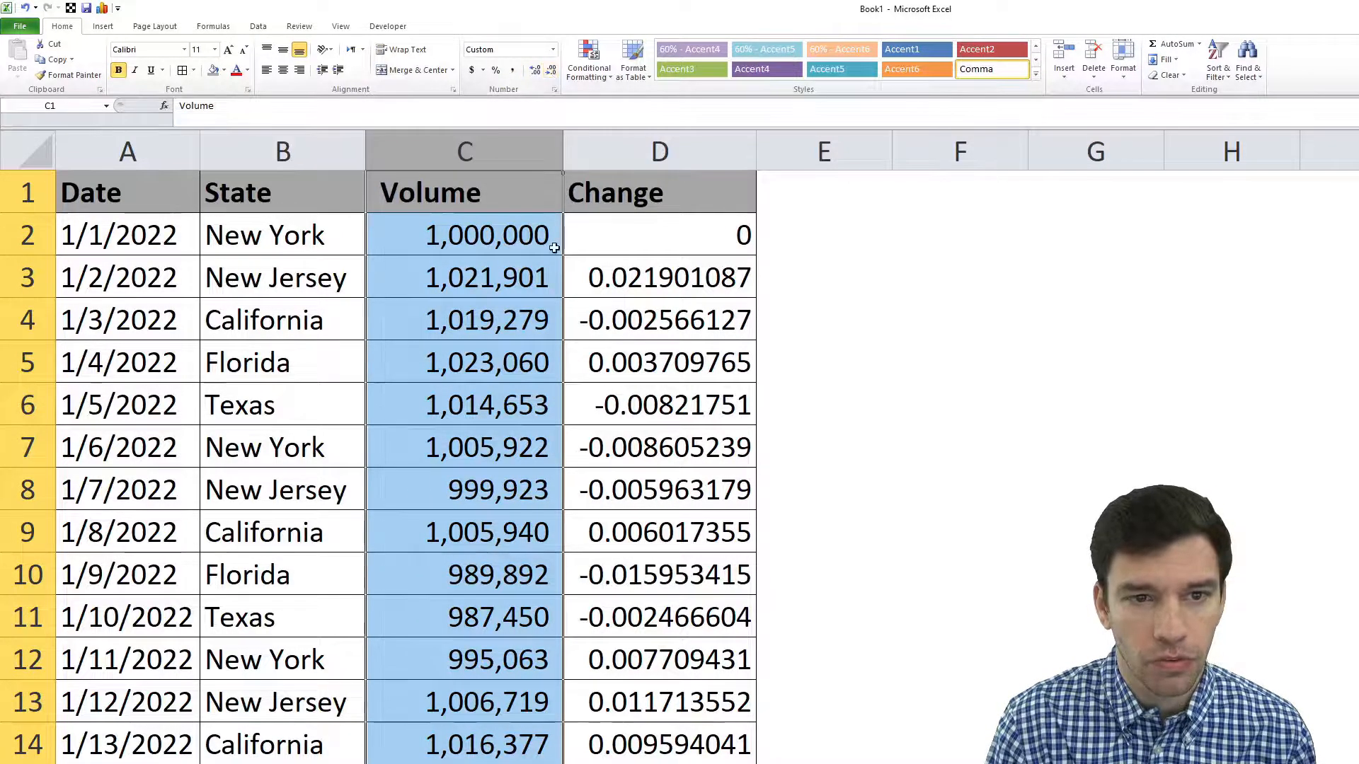
{"action": "left_click", "coordinate": [467, 235]}
{"action": "left_click_drag", "start_coordinate": [467, 235], "coordinate": [456, 759]}
{"action": "left_click", "coordinate": [531, 363]}
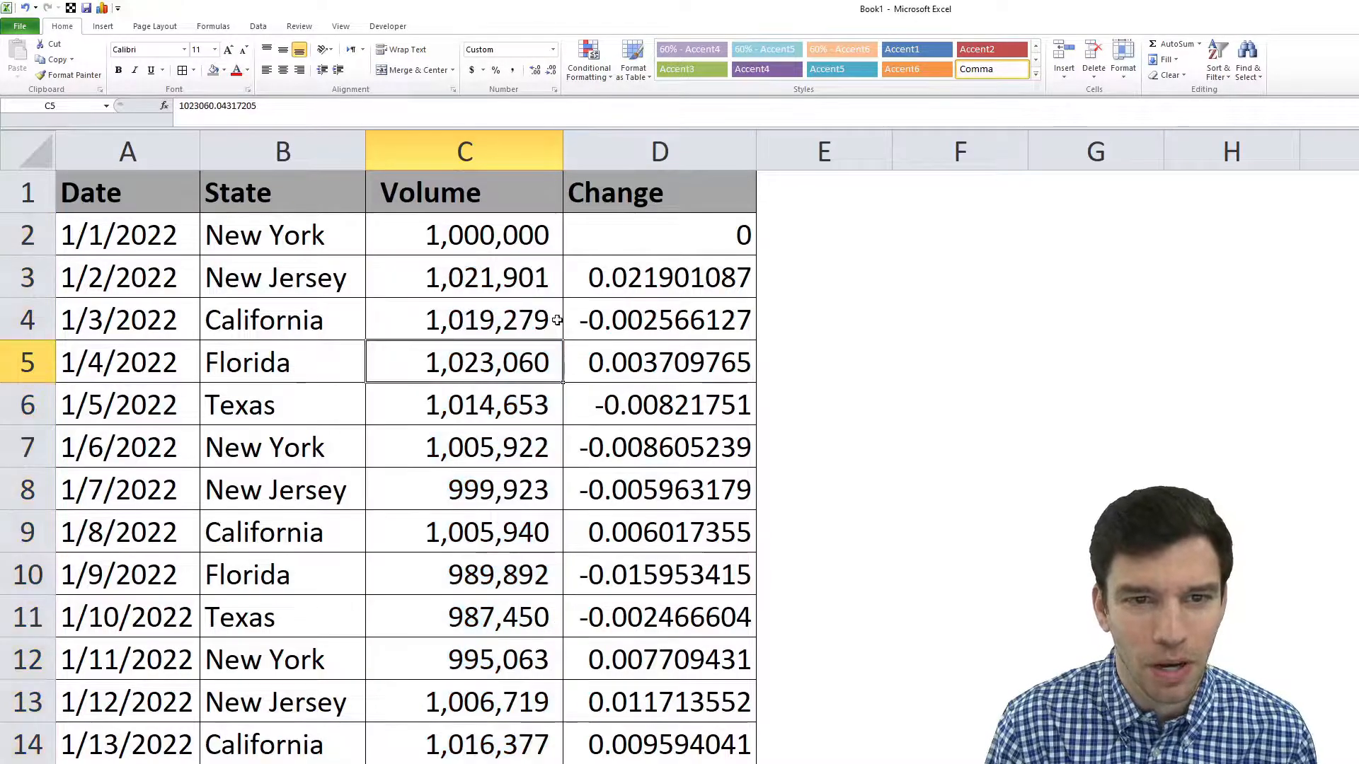
Step: Format the Change column values as percentages
{"action": "left_click", "coordinate": [661, 226]}
{"action": "left_click", "coordinate": [663, 145]}
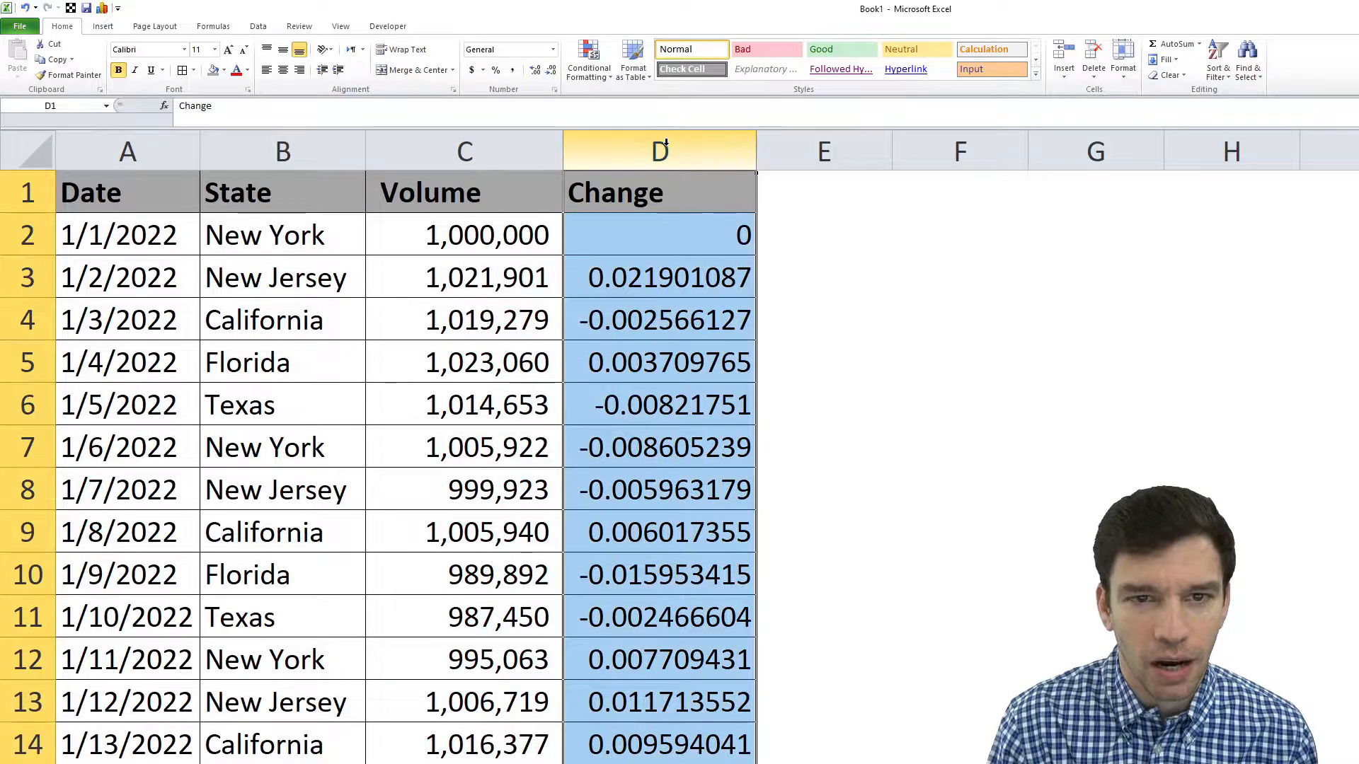
{"action": "left_click", "coordinate": [496, 70]}
{"action": "left_click", "coordinate": [682, 488]}
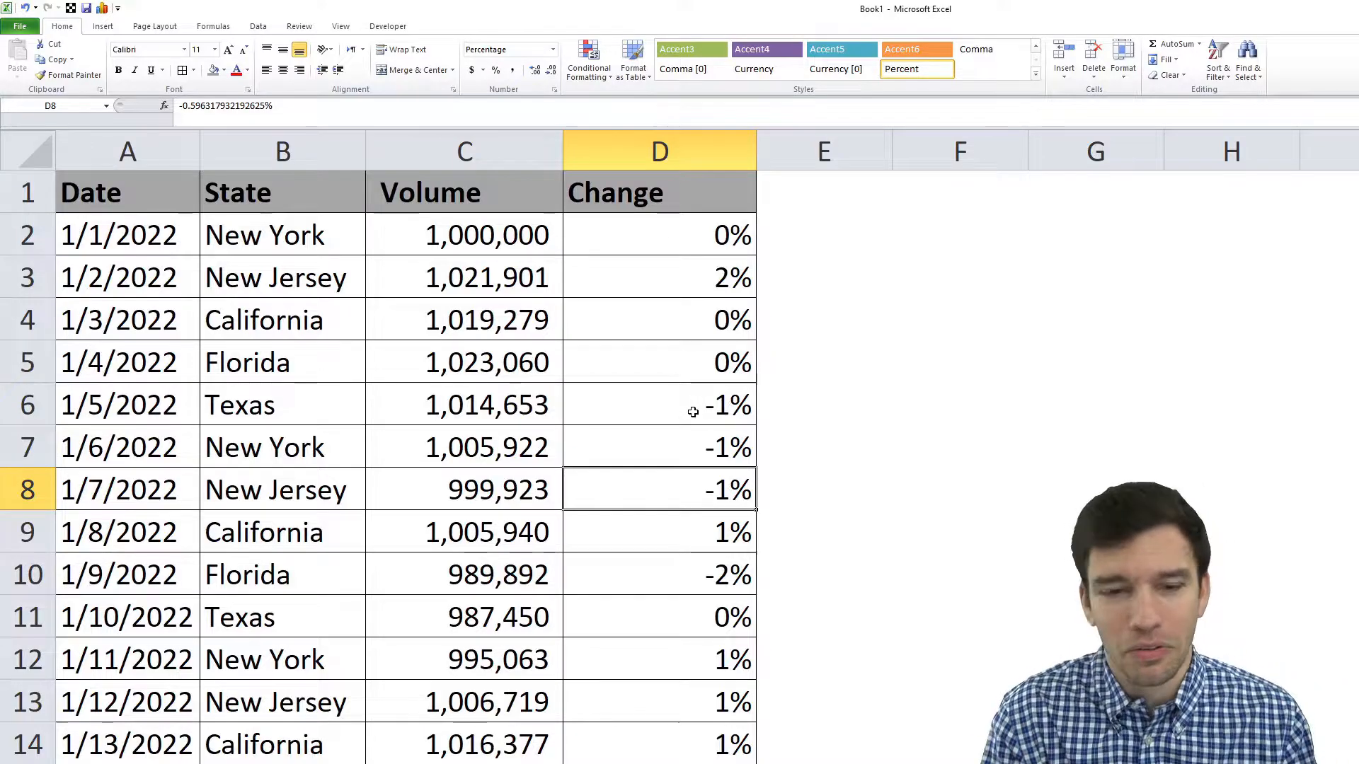
Step: Increase the precision of the Change column percentages to two decimal places
{"action": "left_click", "coordinate": [660, 151]}
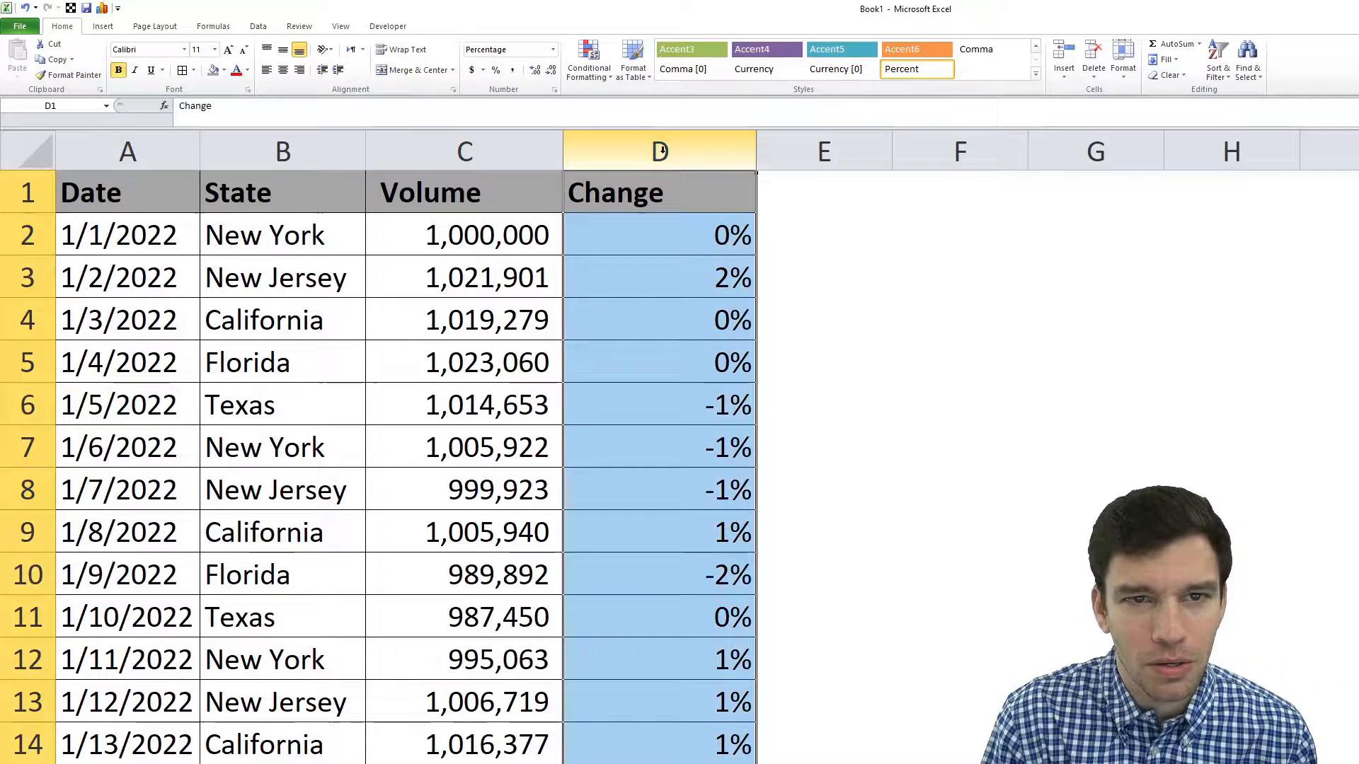
{"action": "left_click", "coordinate": [535, 70]}
{"action": "left_click", "coordinate": [535, 70]}
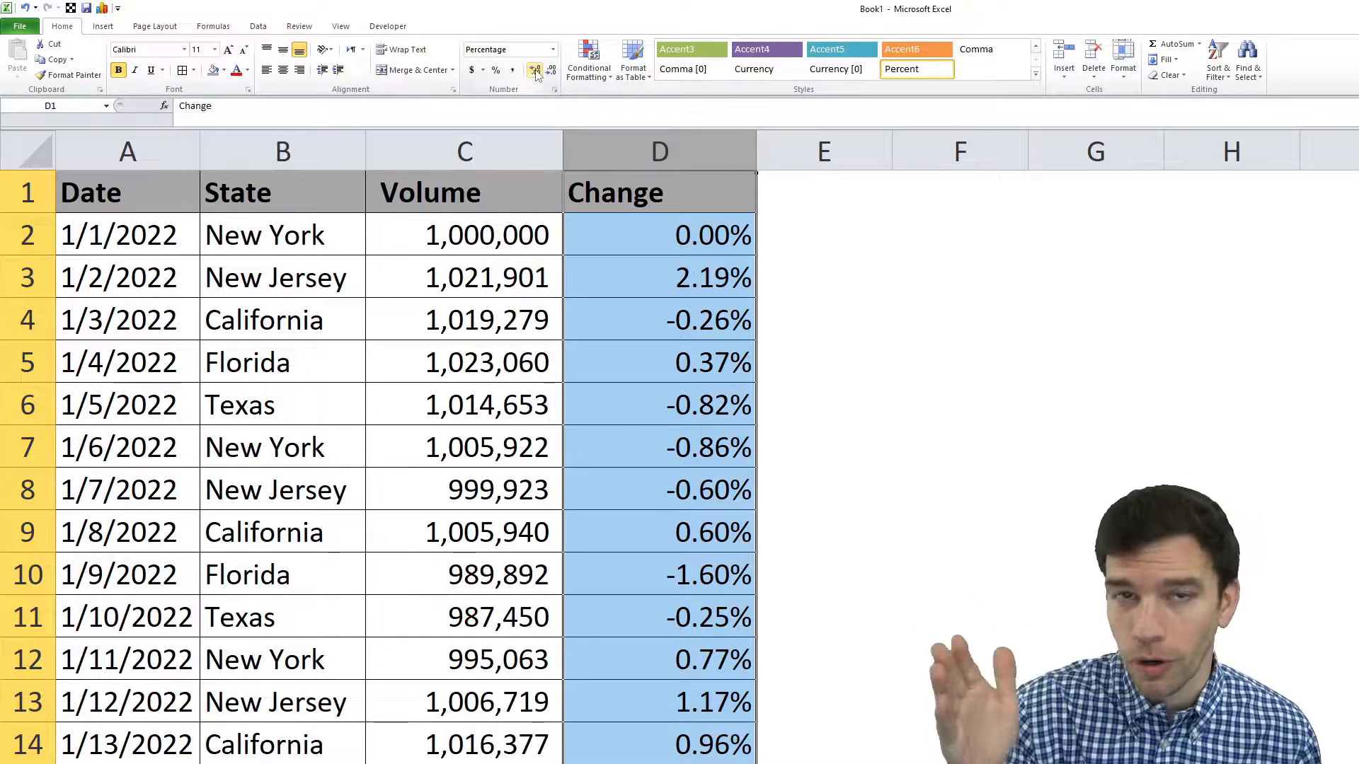
{"action": "left_click", "coordinate": [665, 276]}
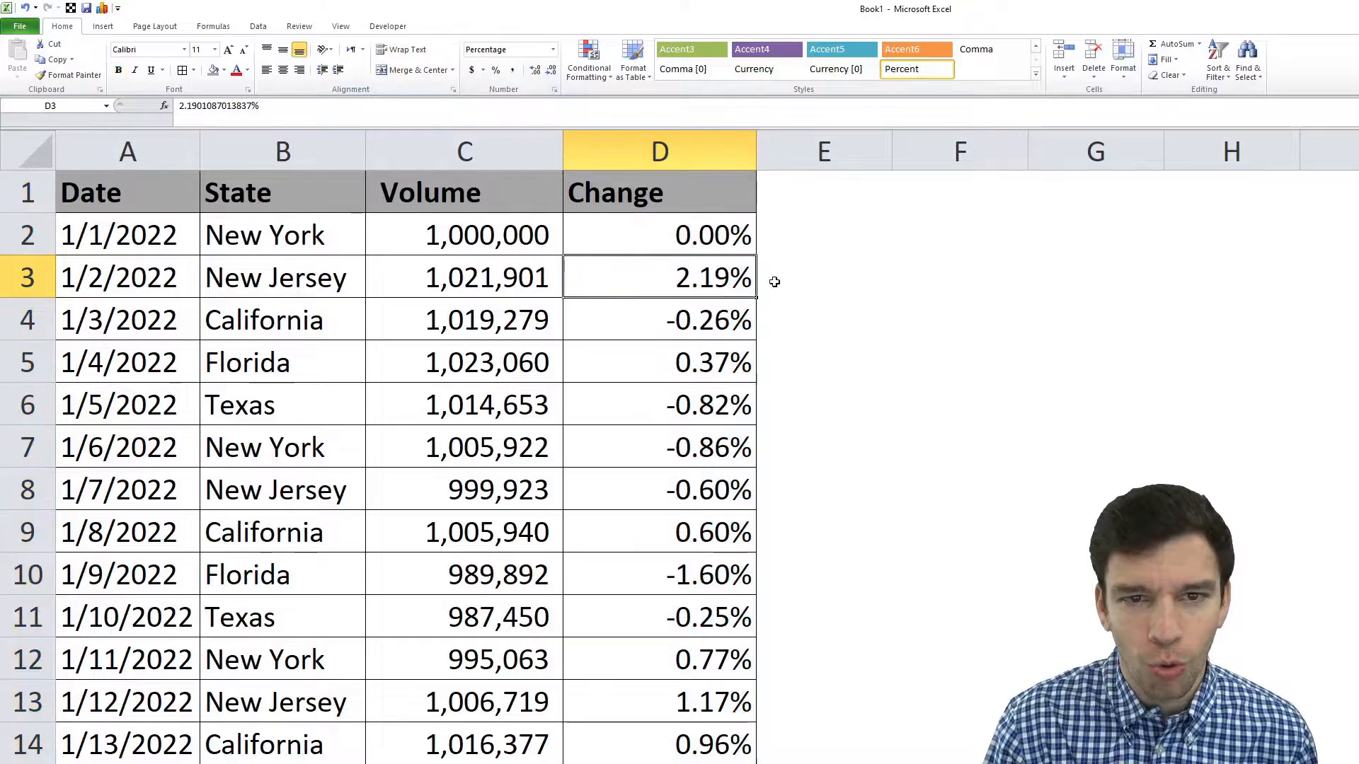
Step: Fit the widths of the Date, State, Volume and Change columns to their contents
{"action": "left_click_drag", "start_coordinate": [649, 144], "coordinate": [127, 150]}
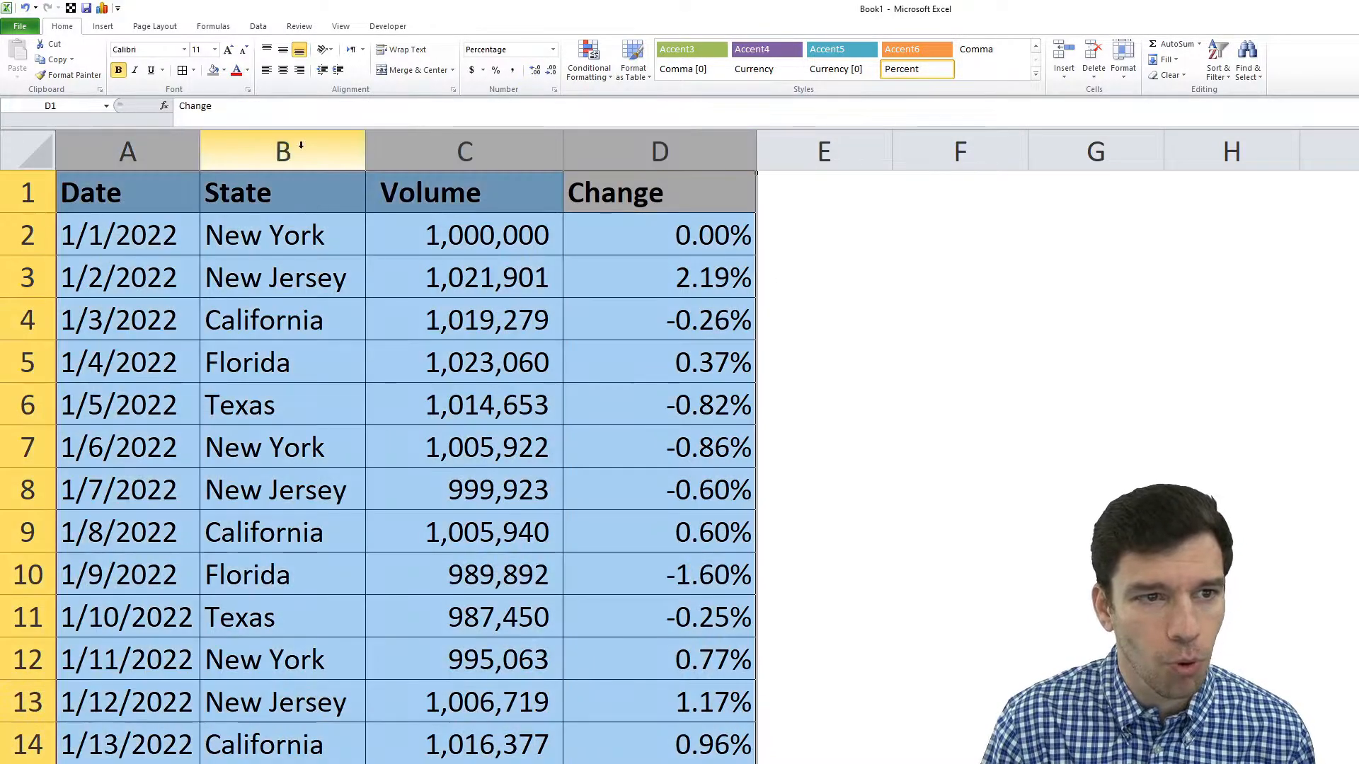
{"action": "double_click", "coordinate": [563, 145]}
{"action": "left_click", "coordinate": [720, 306]}
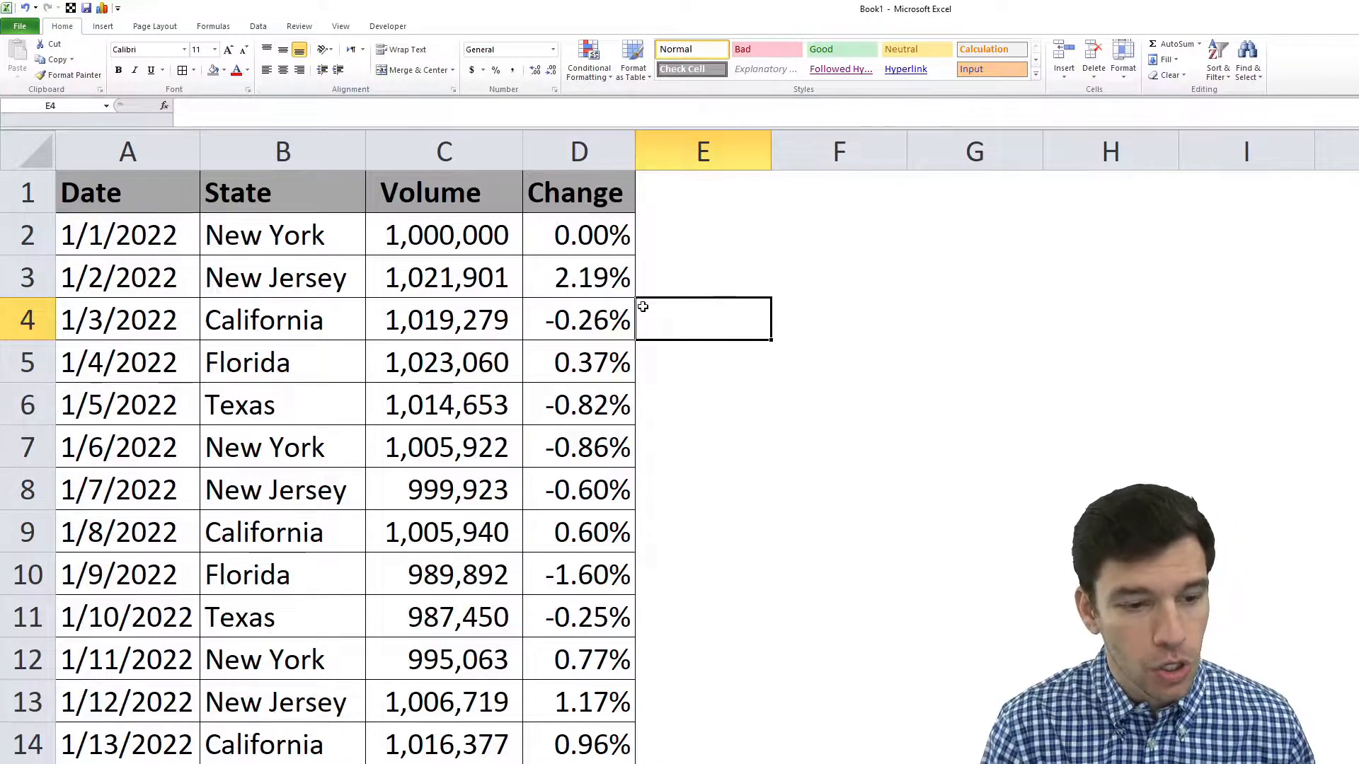
Step: Copy the Date, State and Volume columns into a blank worksheet, starting at column A
{"action": "left_click_drag", "start_coordinate": [444, 151], "coordinate": [160, 142]}
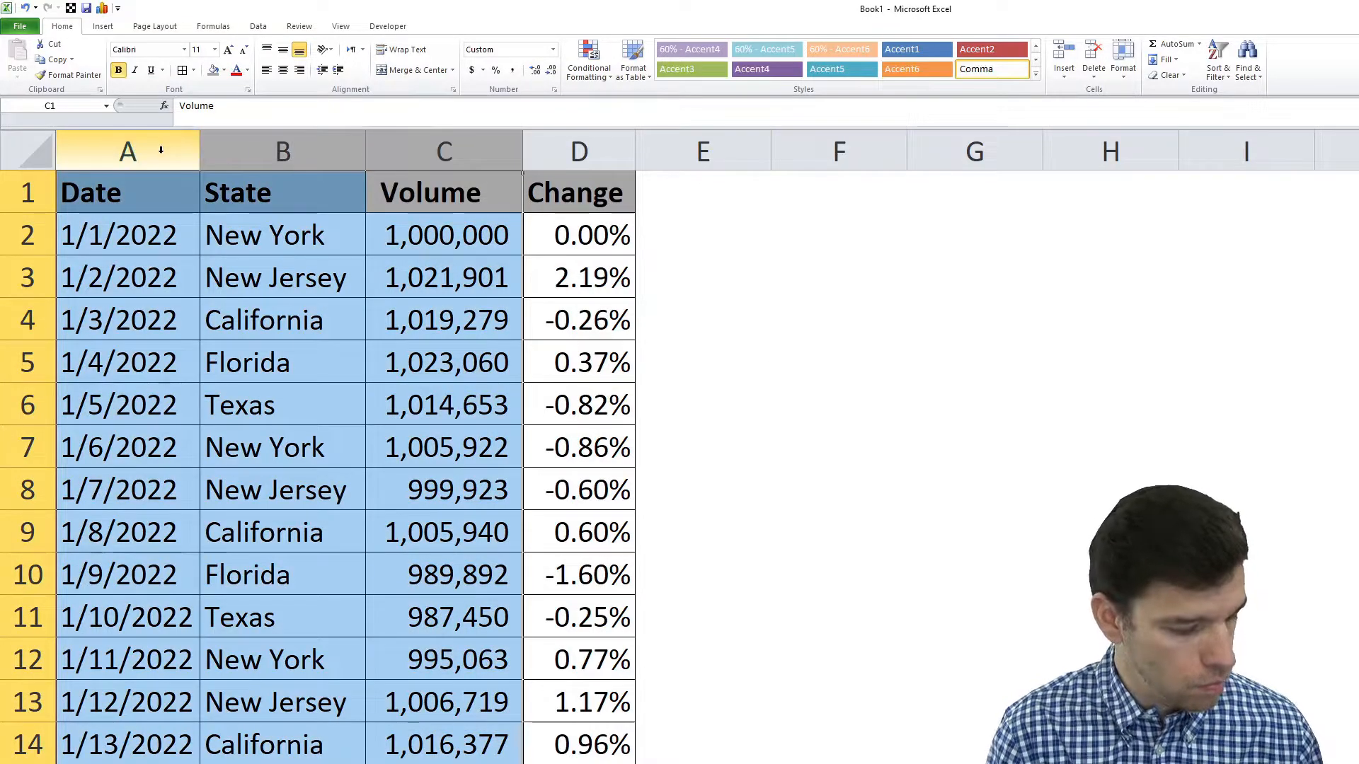
{"action": "key", "text": "ctrl+c"}
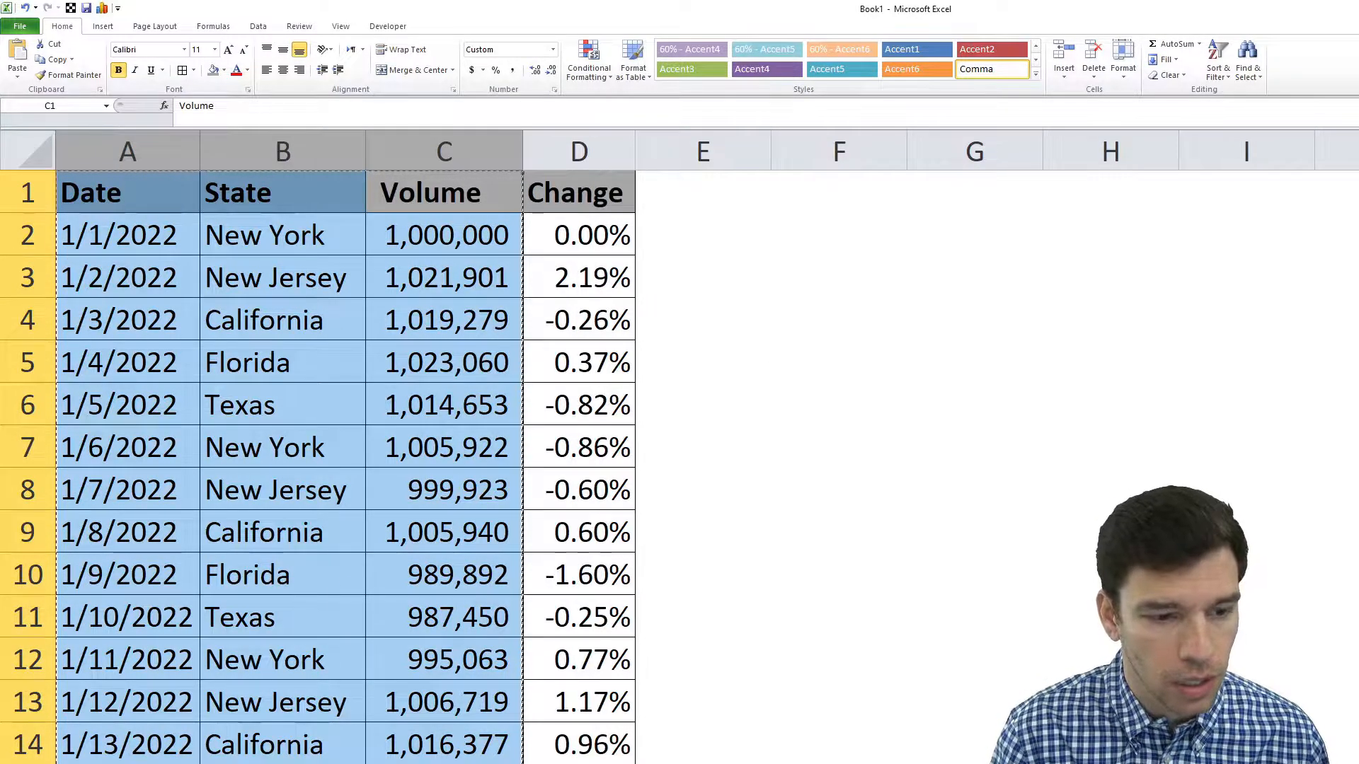
{"action": "left_click", "coordinate": [327, 763]}
{"action": "key", "text": "ctrl+v"}
{"action": "left_click", "coordinate": [996, 619]}
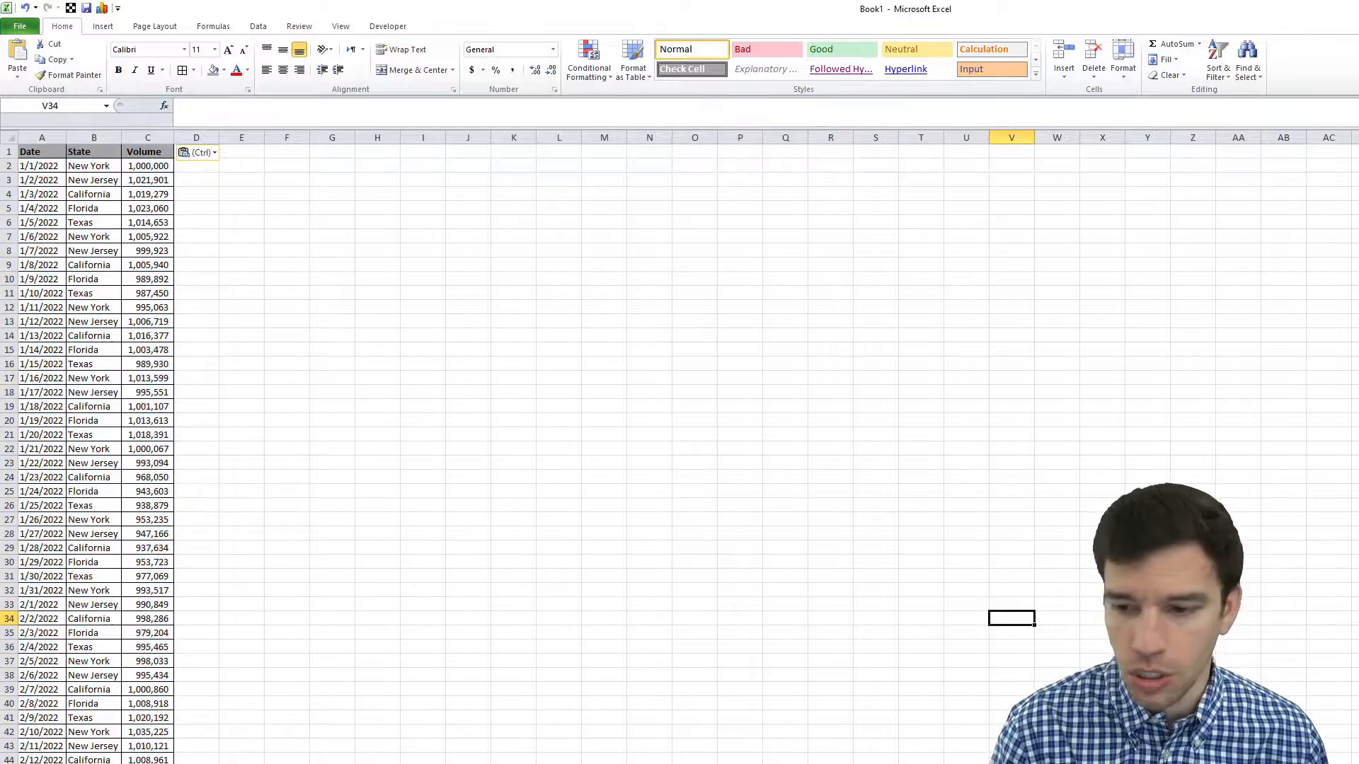
{"action": "scroll", "coordinate": [680, 445], "scroll_direction": "up", "scroll_amount": 5, "text": "ctrl"}
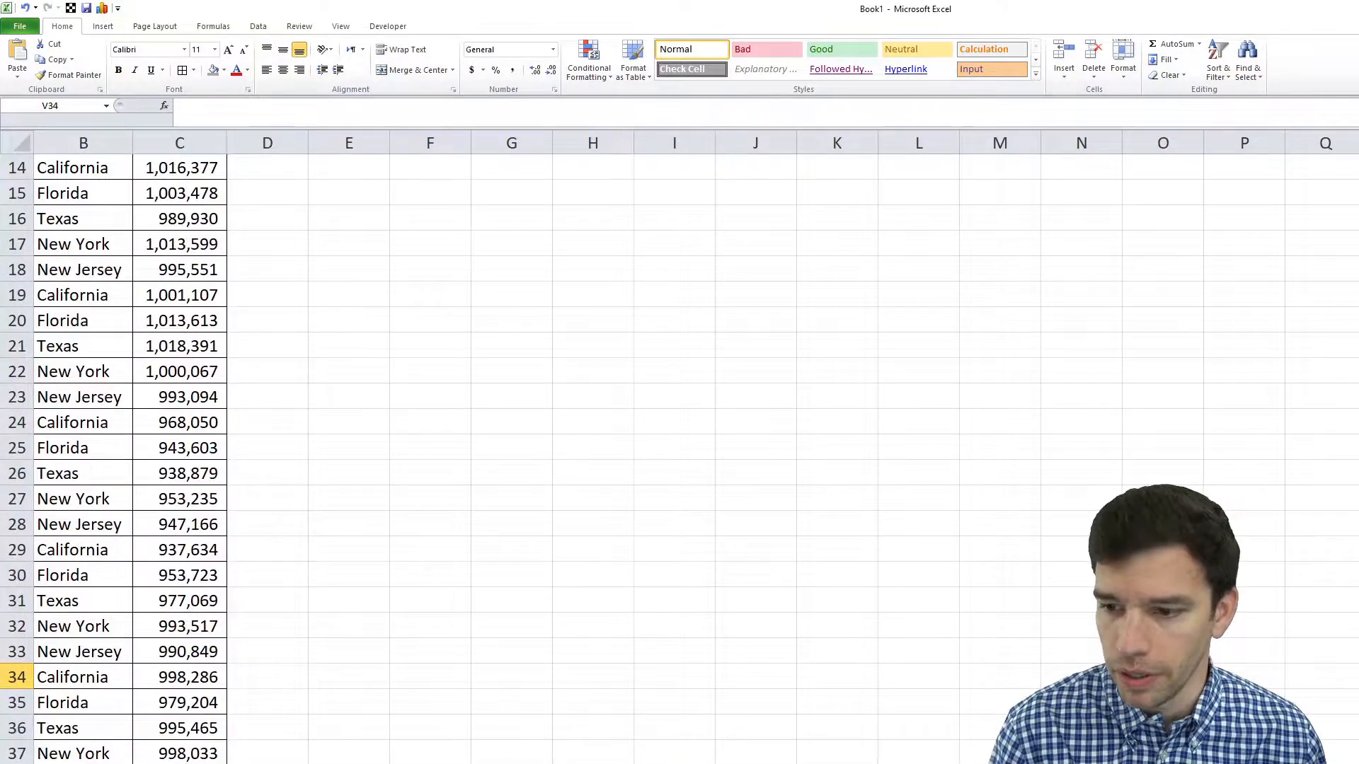
{"action": "scroll", "coordinate": [680, 446], "scroll_direction": "up", "scroll_amount": 4, "text": "ctrl"}
{"action": "left_click_drag", "start_coordinate": [1138, 731], "coordinate": [56, 178]}
Step: Delete the State column from the copied table so that Date and Volume are adjacent
{"action": "left_click", "coordinate": [270, 247]}
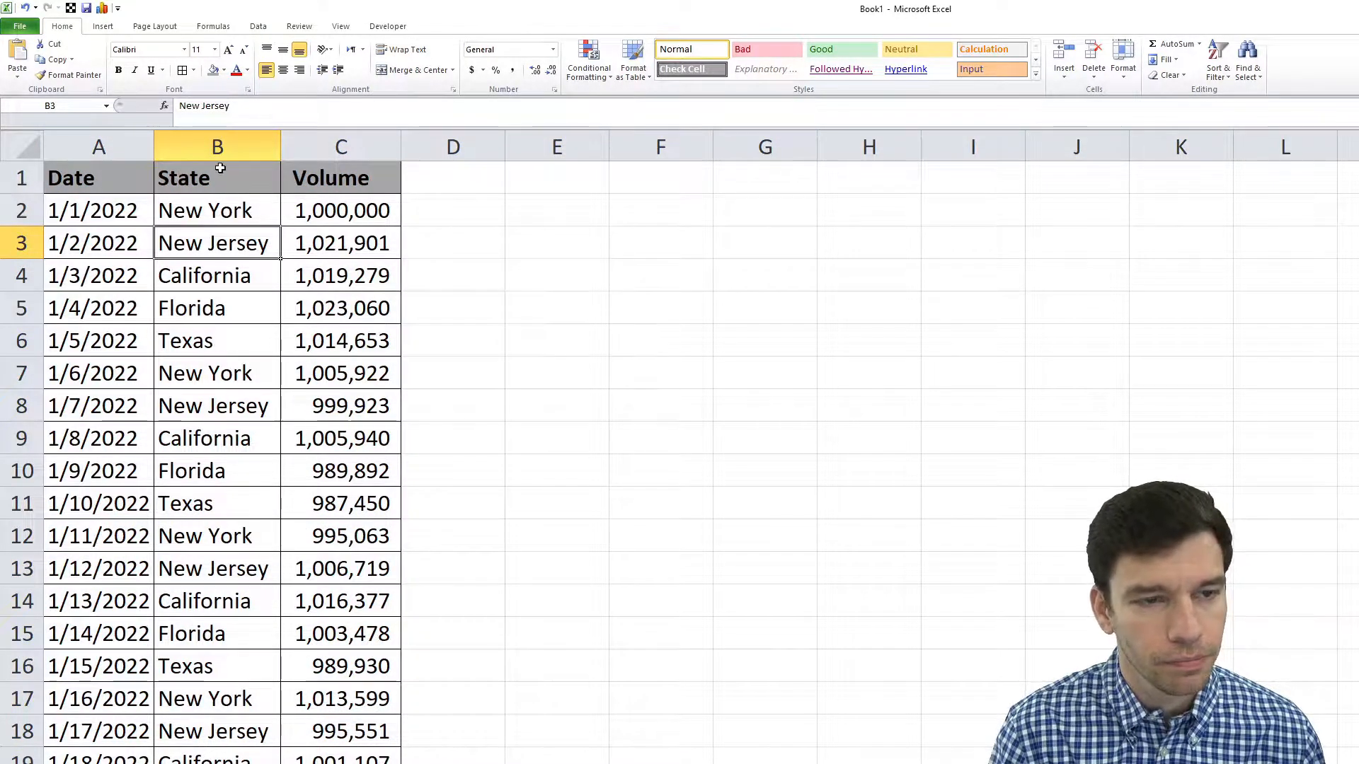
{"action": "left_click", "coordinate": [219, 146]}
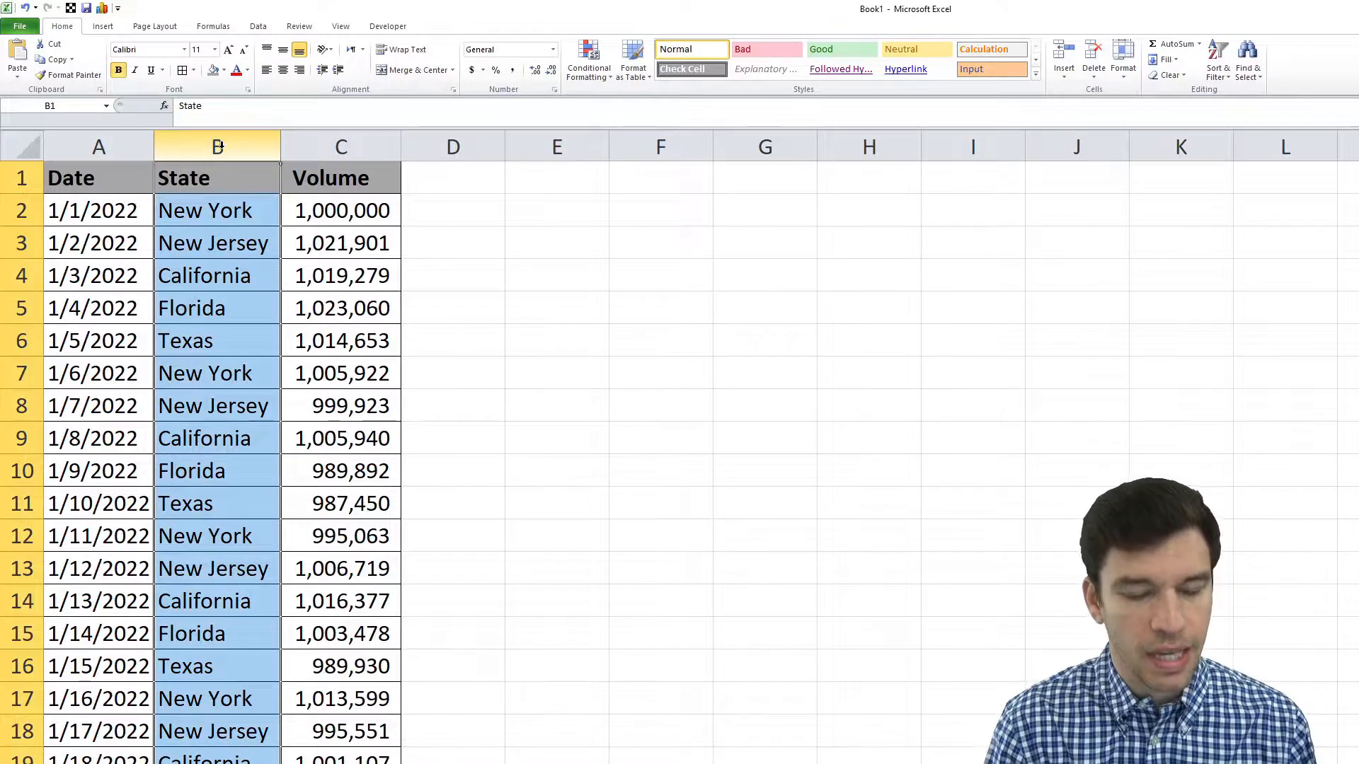
{"action": "key", "text": "ctrl+minus"}
{"action": "left_click", "coordinate": [241, 224]}
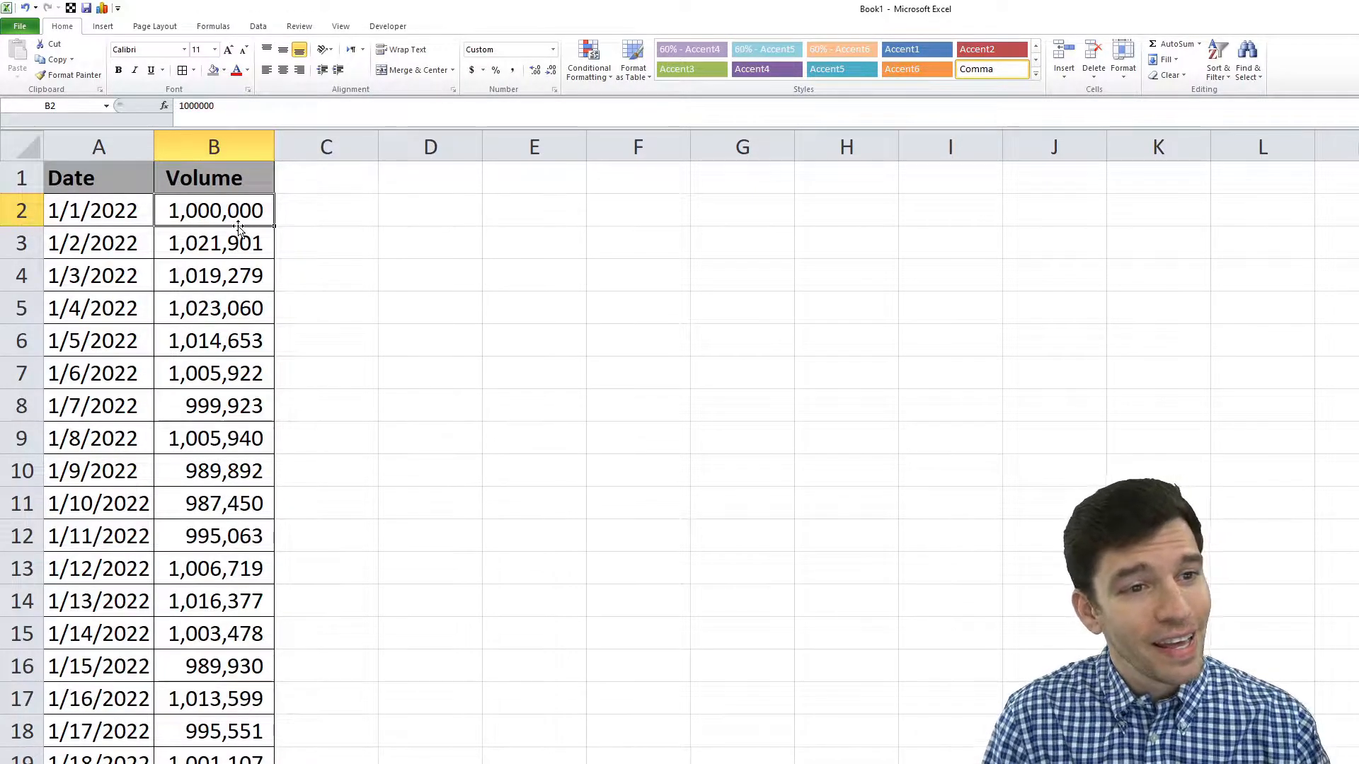
Step: Insert a basic 2-D line chart of the Date and Volume data and place it beside the table, near row 2
{"action": "left_click_drag", "start_coordinate": [114, 222], "coordinate": [99, 438]}
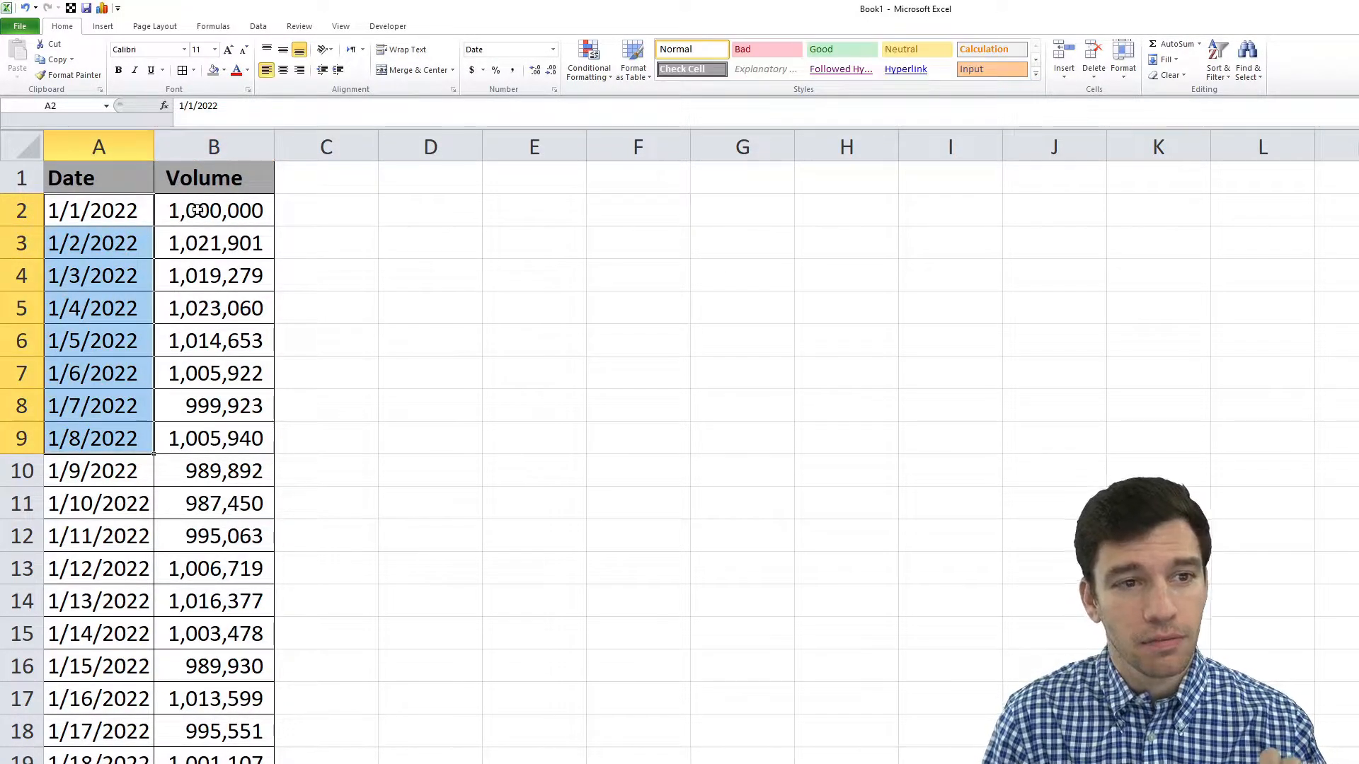
{"action": "left_click_drag", "start_coordinate": [212, 210], "coordinate": [216, 438]}
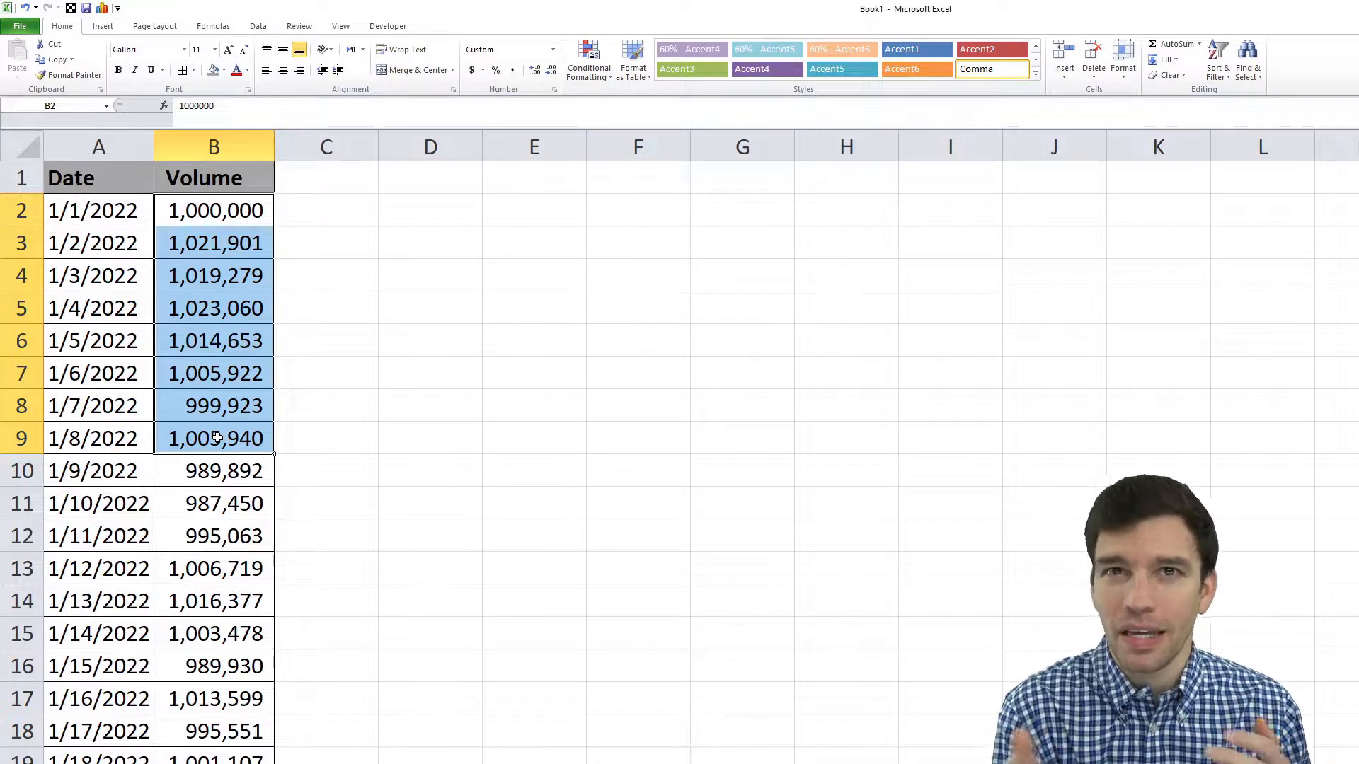
{"action": "left_click", "coordinate": [106, 183]}
{"action": "key", "text": "ctrl+shift+Down"}
{"action": "key", "text": "shift+Right"}
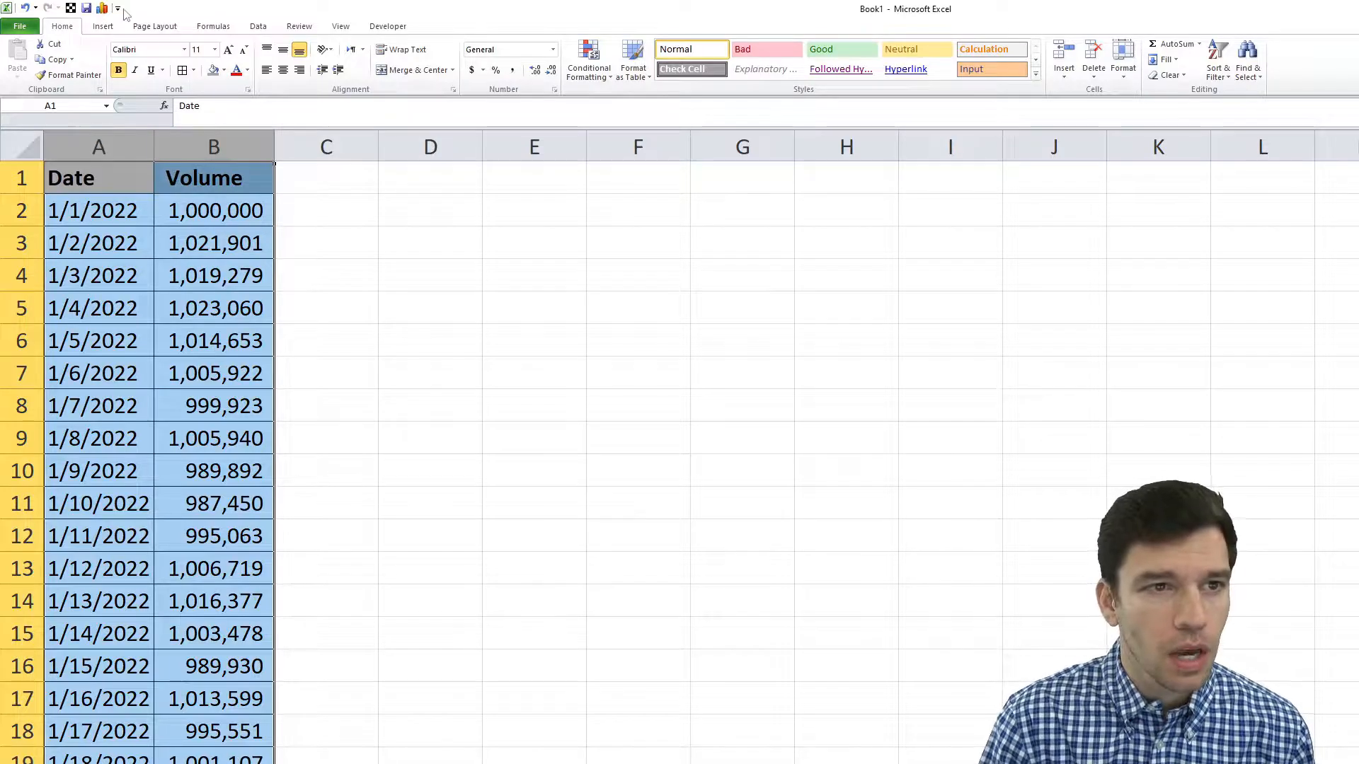
{"action": "left_click", "coordinate": [103, 26]}
{"action": "left_click", "coordinate": [297, 71]}
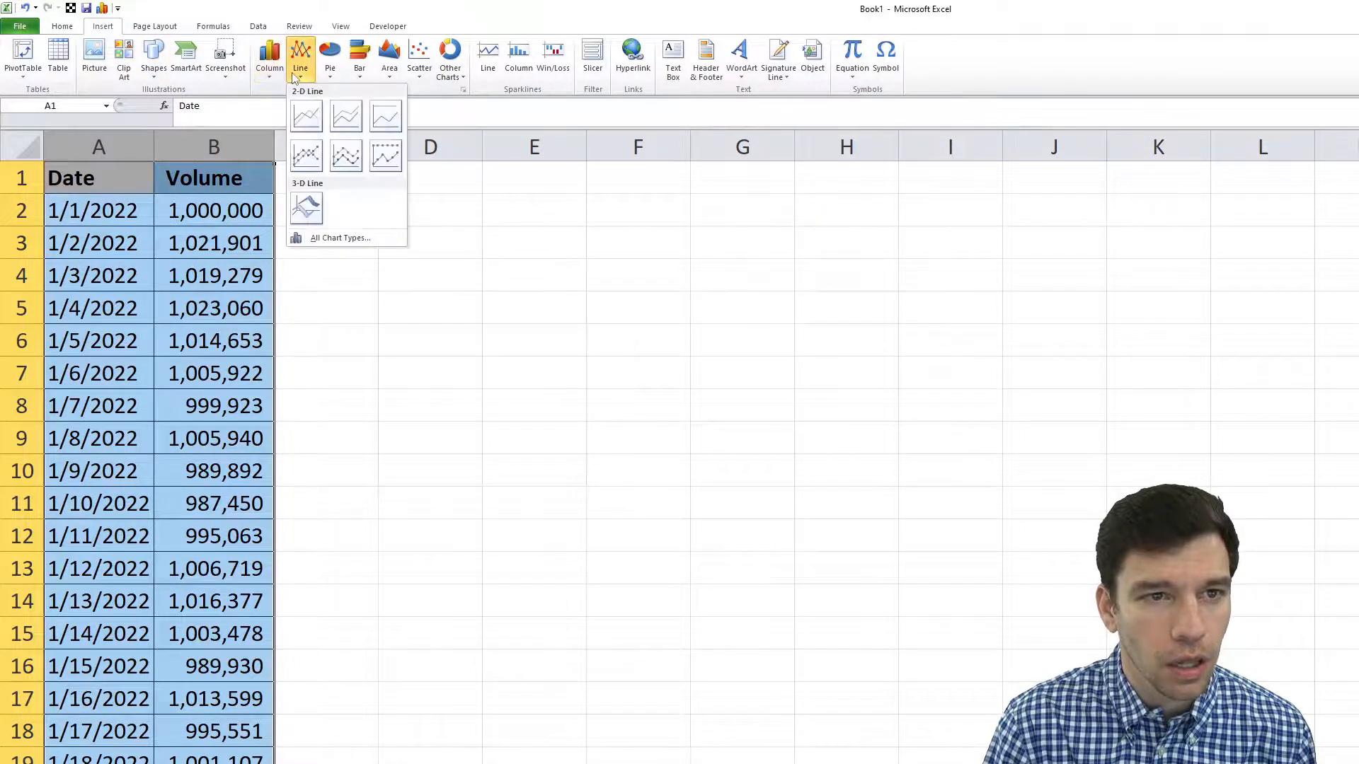
{"action": "left_click", "coordinate": [307, 116]}
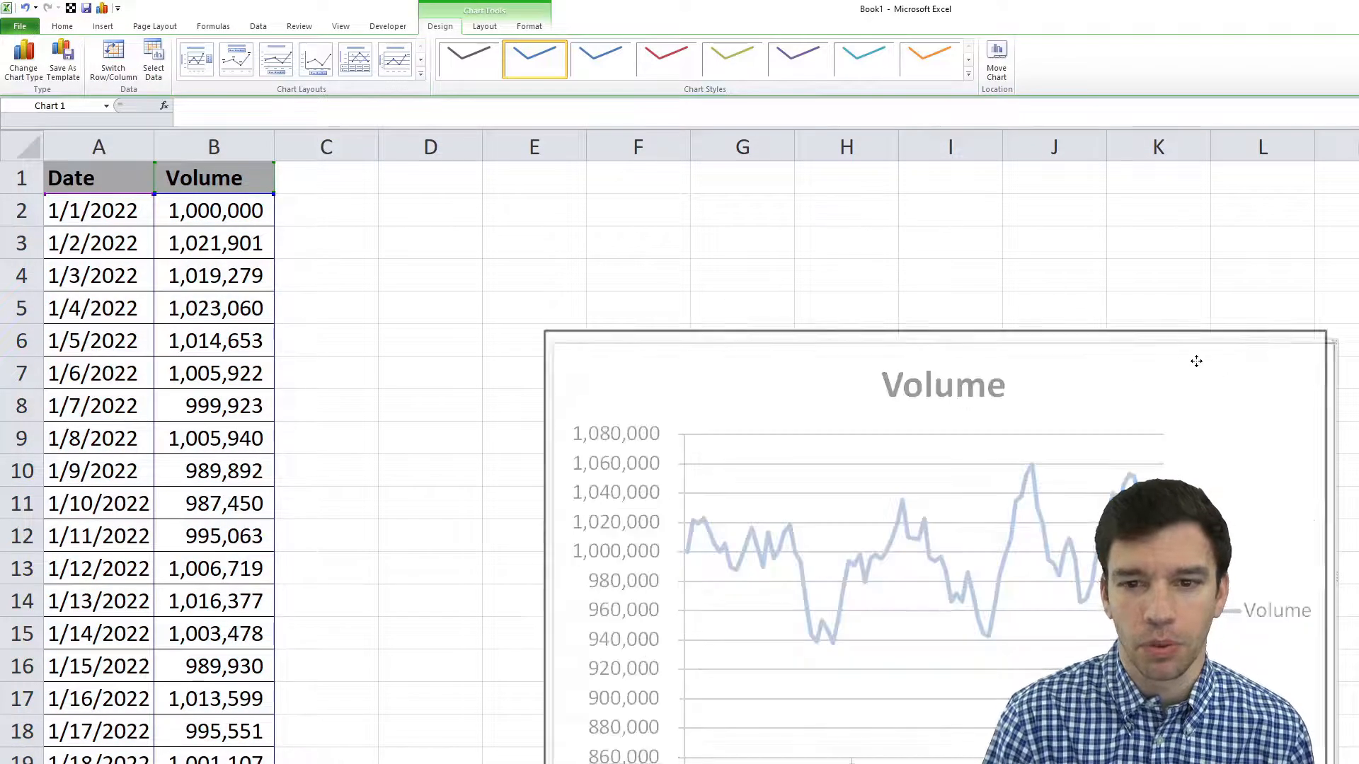
{"action": "left_click_drag", "start_coordinate": [1196, 360], "coordinate": [1004, 224]}
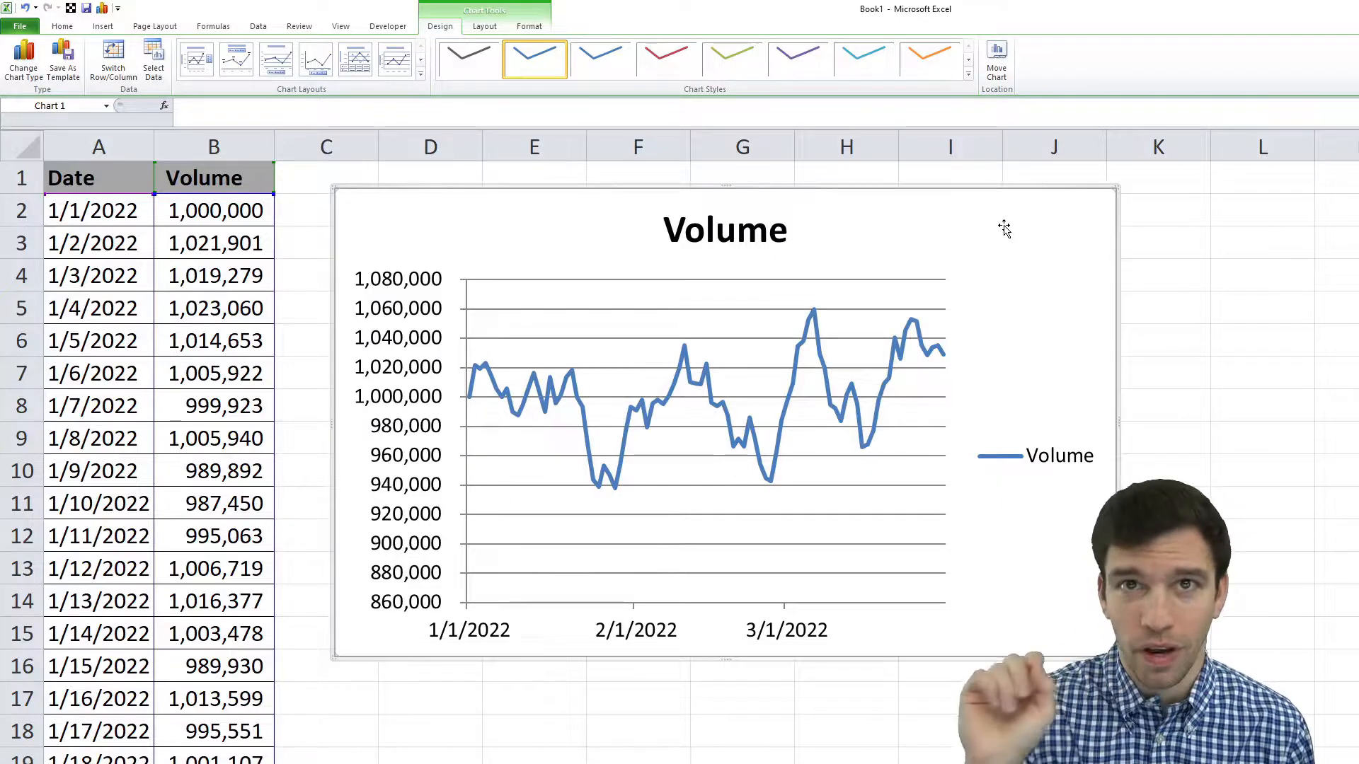
Step: Delete the legend and the horizontal gridlines from the Volume chart
{"action": "left_click", "coordinate": [729, 230]}
{"action": "left_click", "coordinate": [1035, 458]}
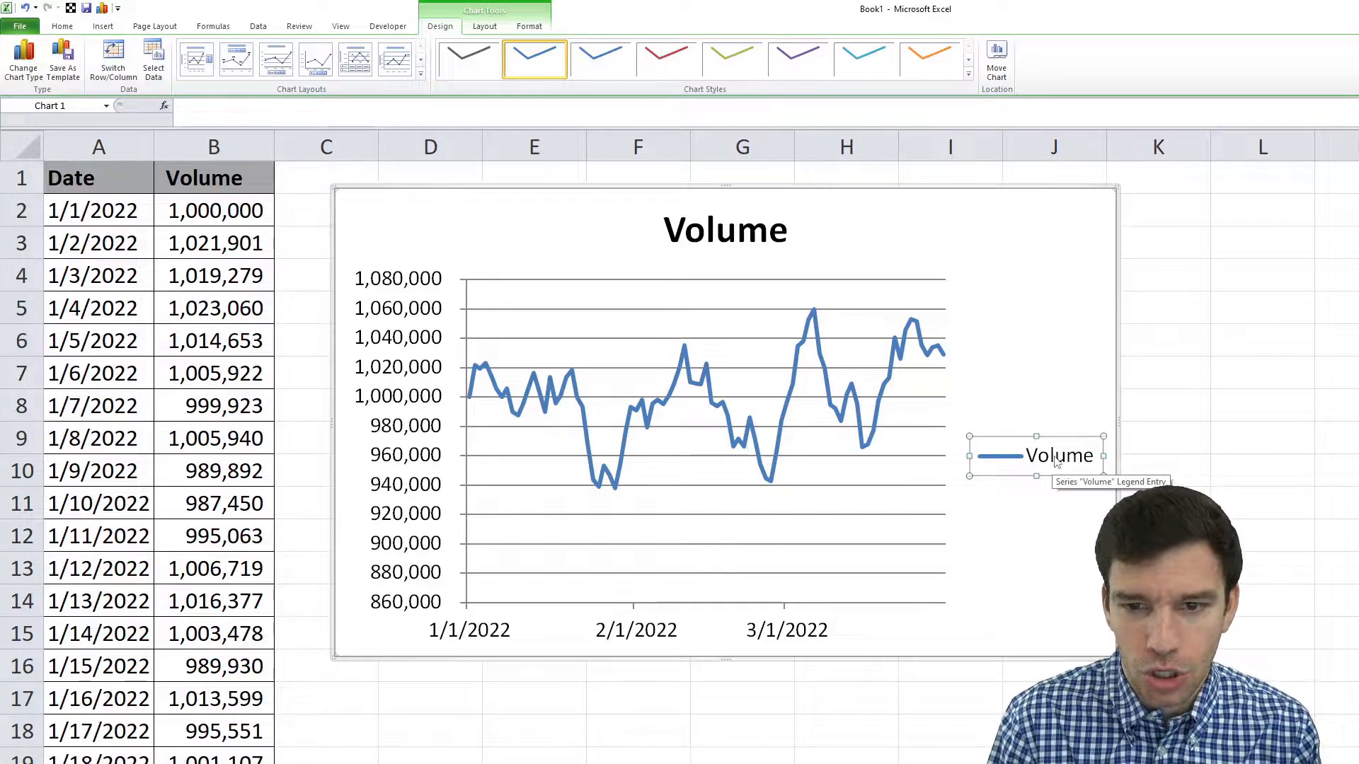
{"action": "key", "text": "Delete"}
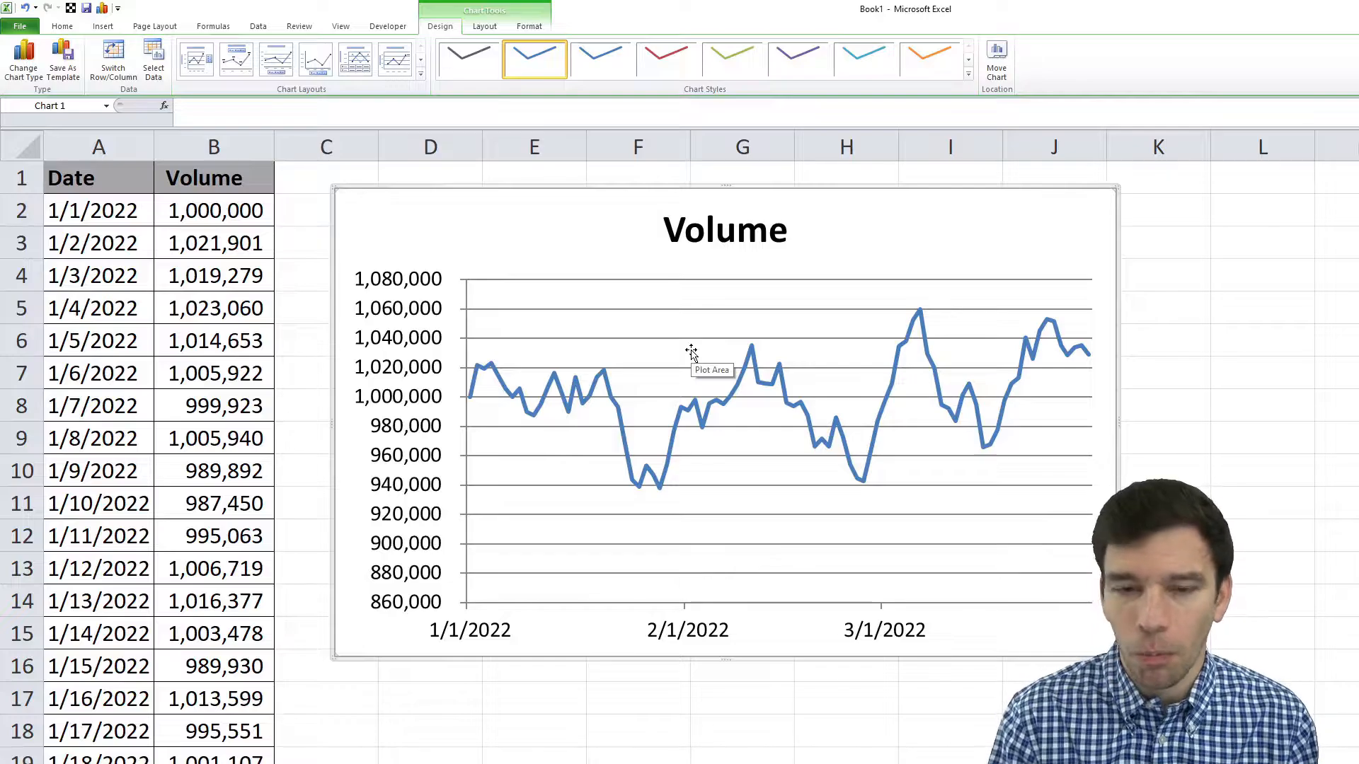
{"action": "left_click", "coordinate": [782, 310]}
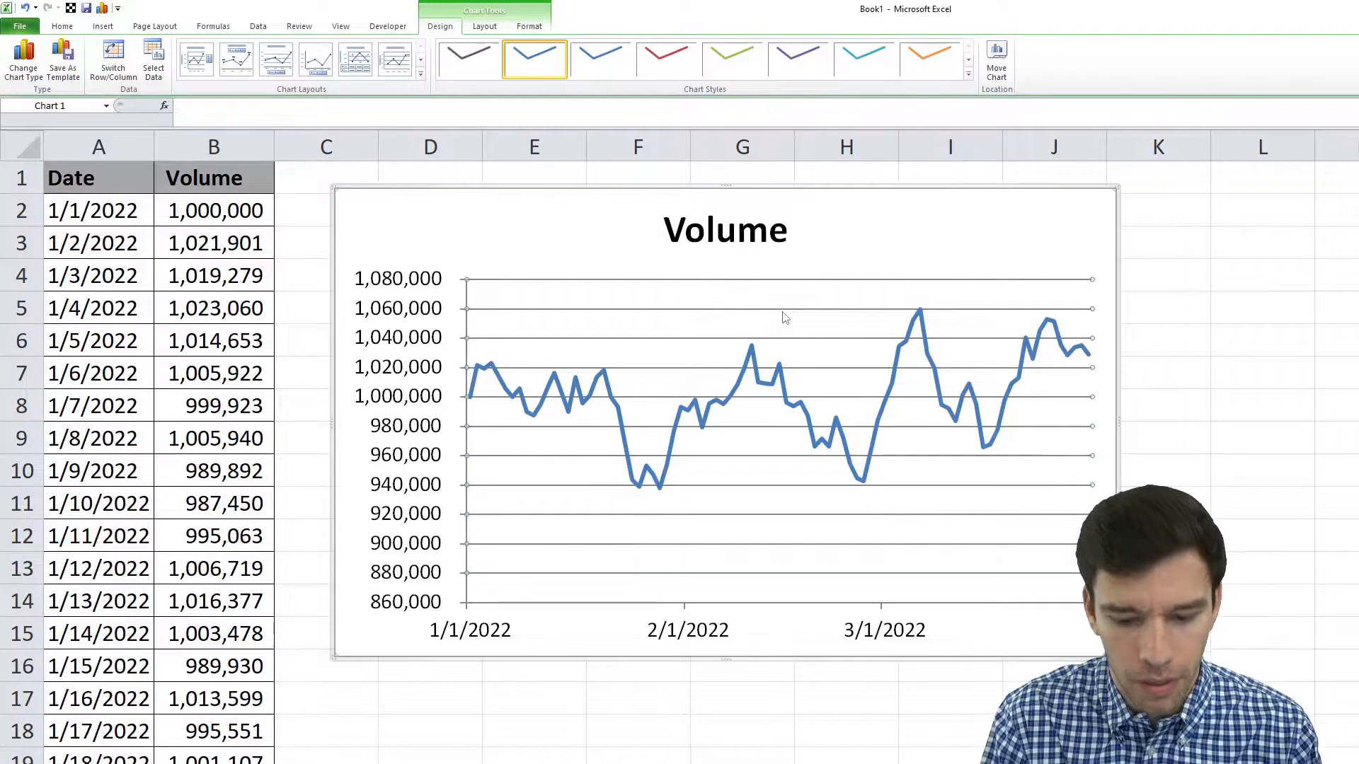
{"action": "key", "text": "Delete"}
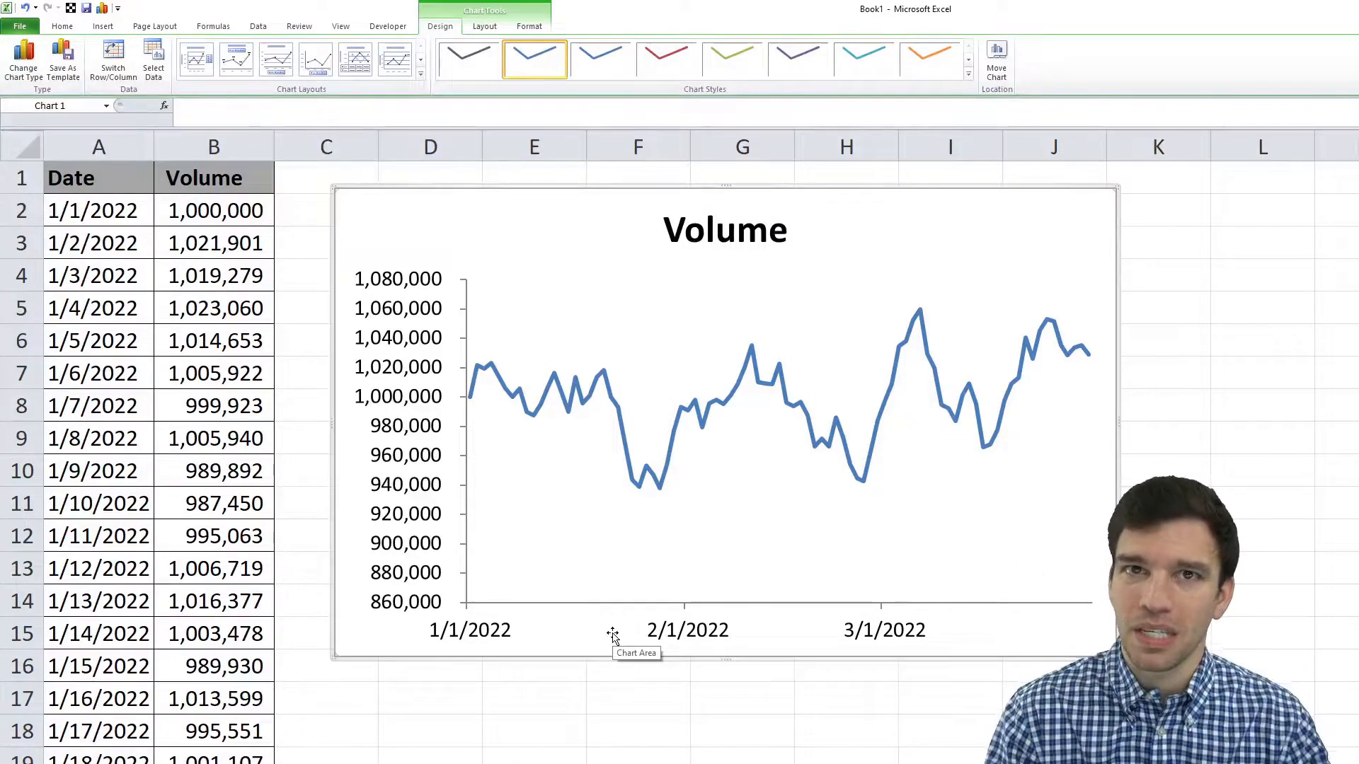
Step: Fix the major unit of the chart's horizontal date axis at 1 month
{"action": "left_click", "coordinate": [674, 634]}
{"action": "right_click", "coordinate": [673, 634]}
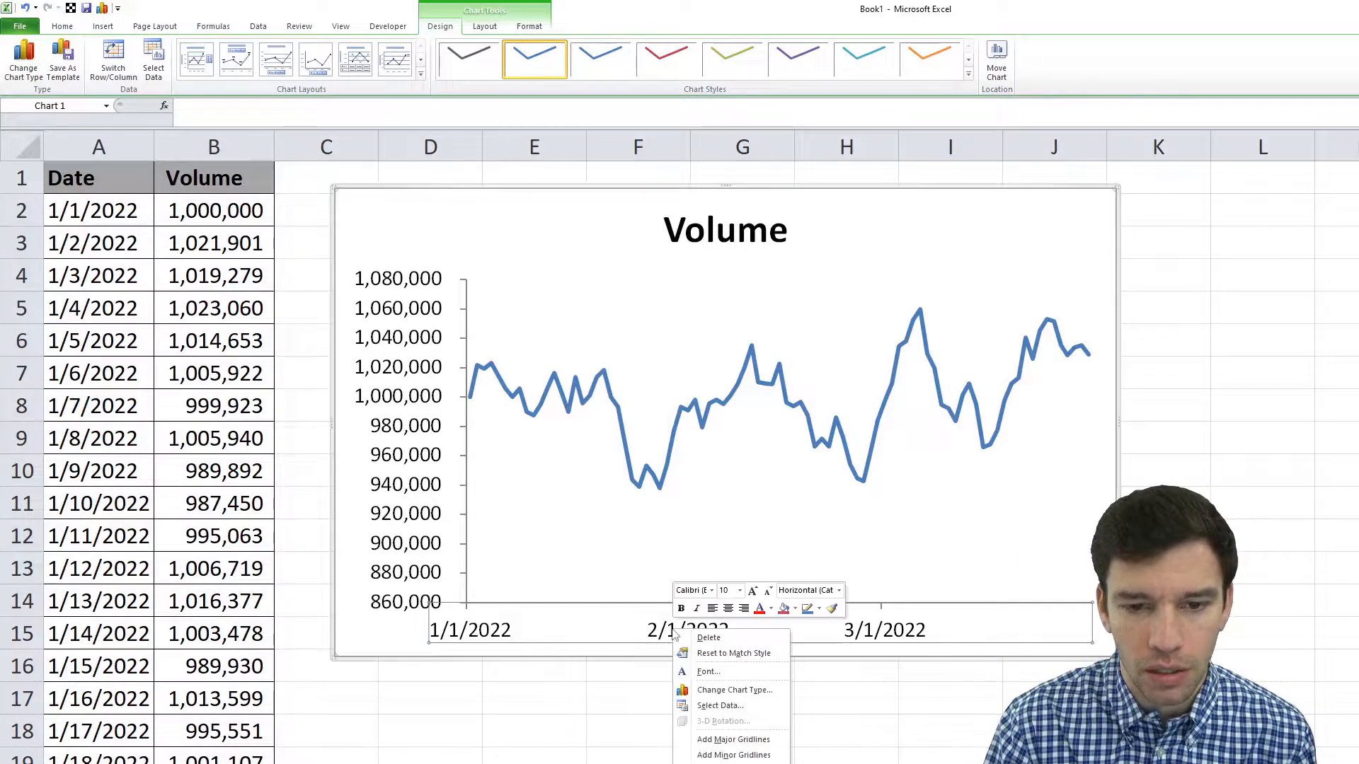
{"action": "left_click", "coordinate": [747, 759]}
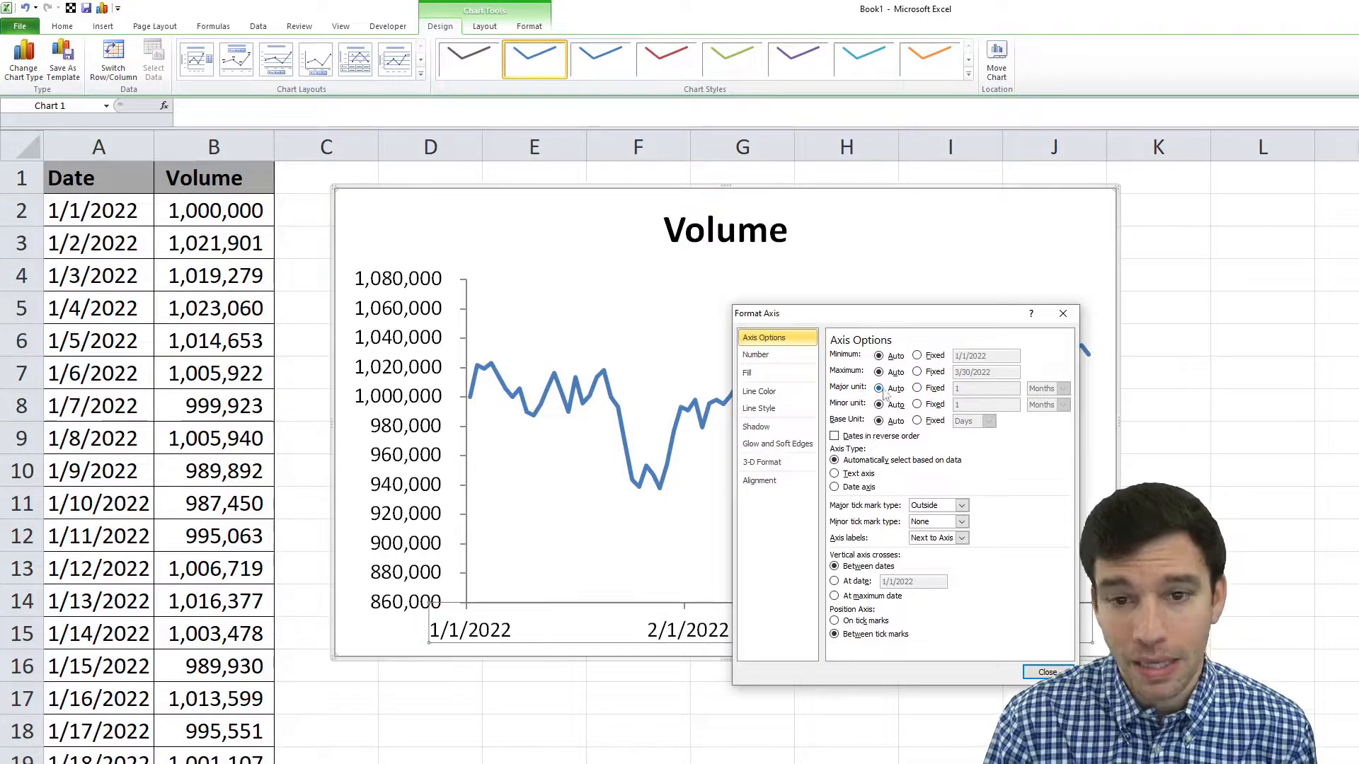
{"action": "left_click", "coordinate": [917, 388]}
{"action": "left_click_drag", "start_coordinate": [980, 388], "coordinate": [954, 388]}
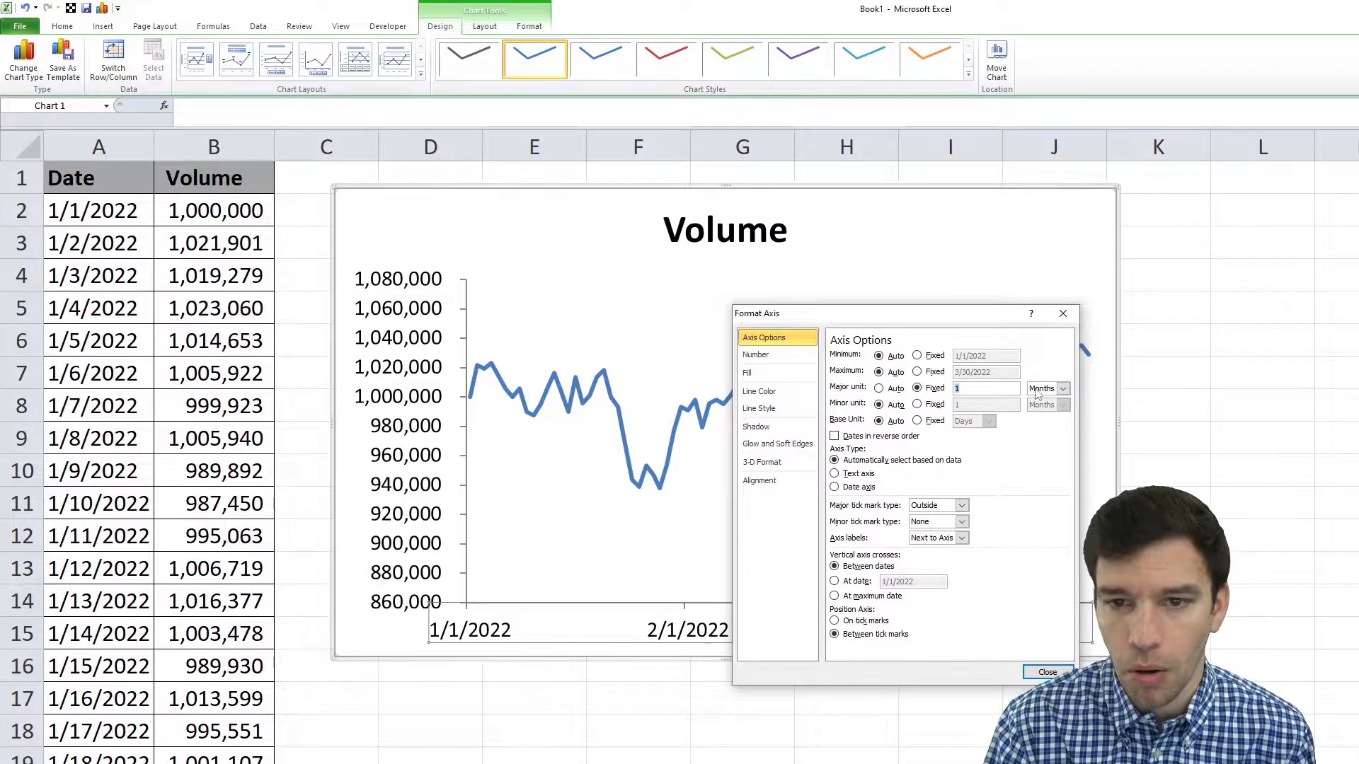
{"action": "left_click", "coordinate": [1047, 673]}
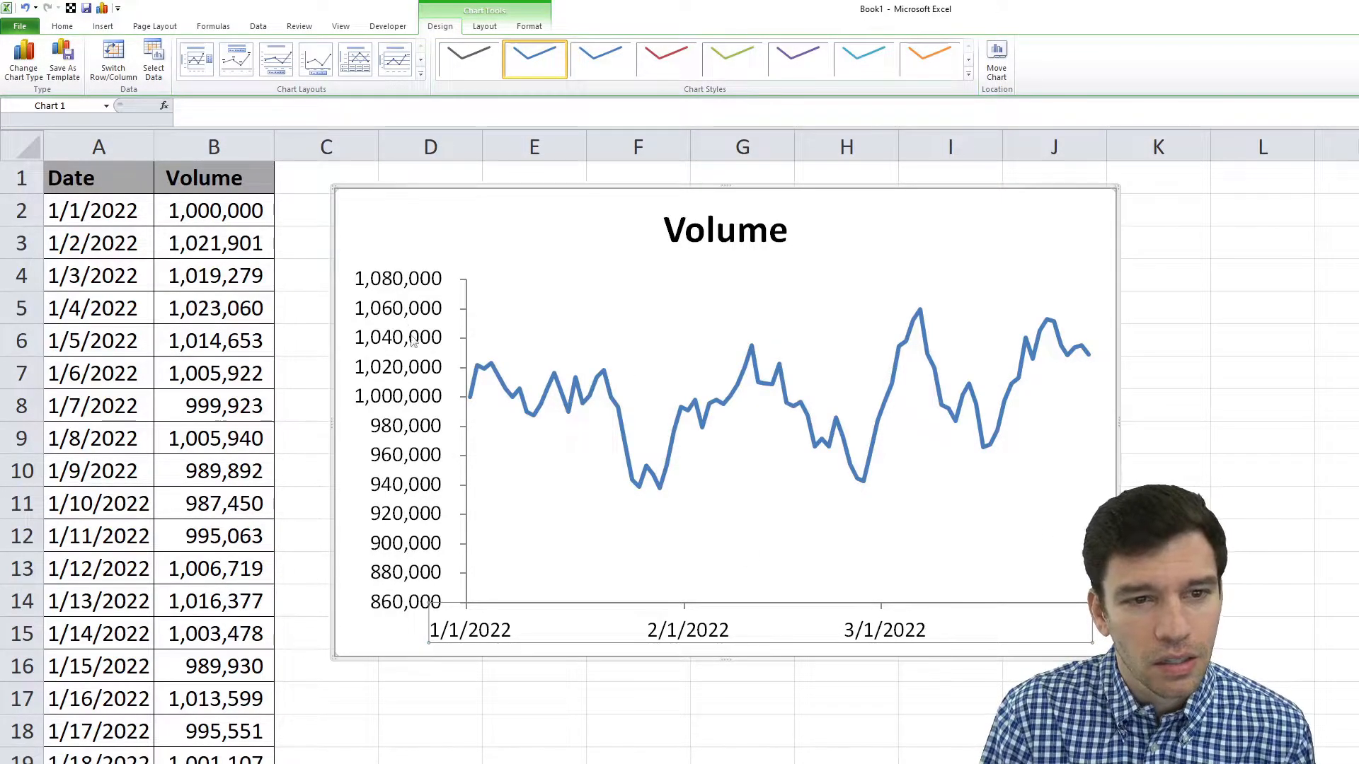
Step: Set the display units of the chart's vertical axis to Thousands, keeping the units label on the chart
{"action": "left_click", "coordinate": [415, 434]}
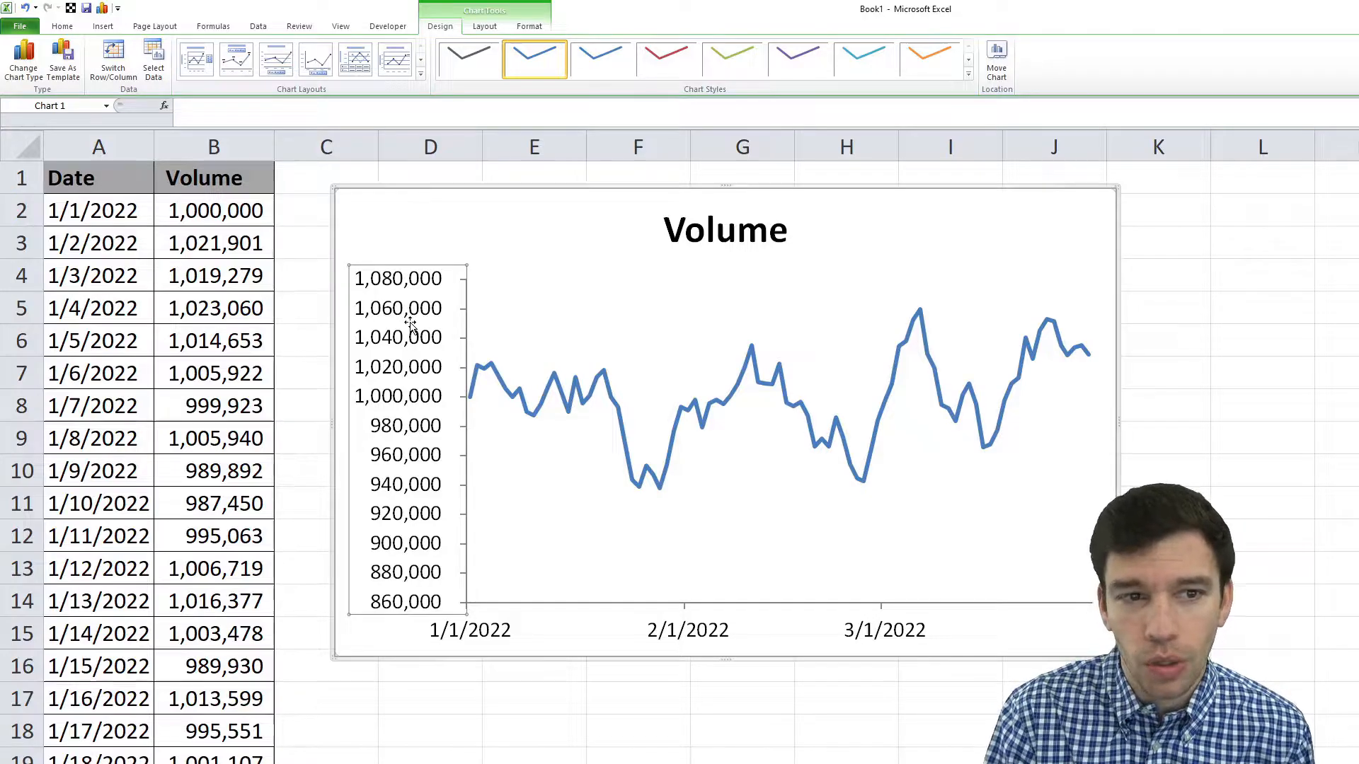
{"action": "right_click", "coordinate": [435, 429]}
{"action": "left_click", "coordinate": [484, 570]}
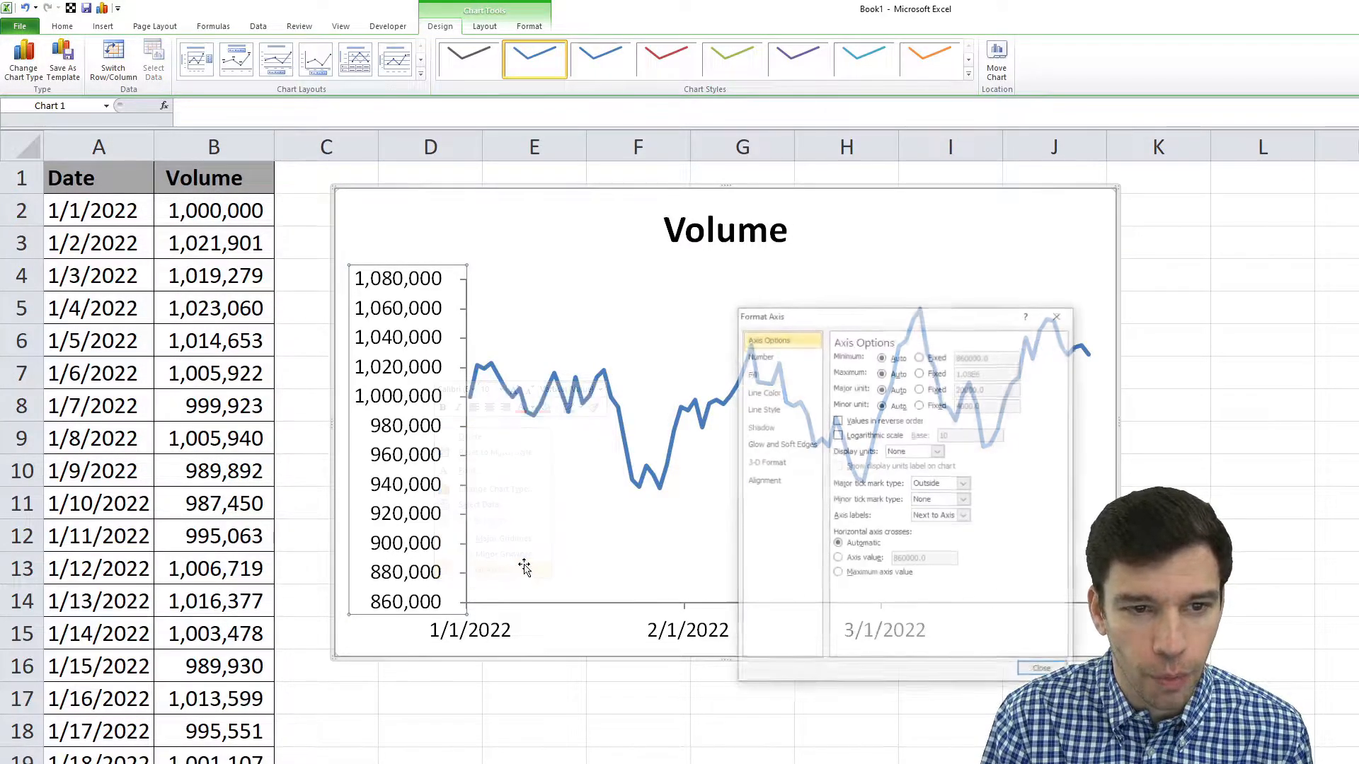
{"action": "left_click", "coordinate": [930, 451]}
{"action": "left_click", "coordinate": [921, 492]}
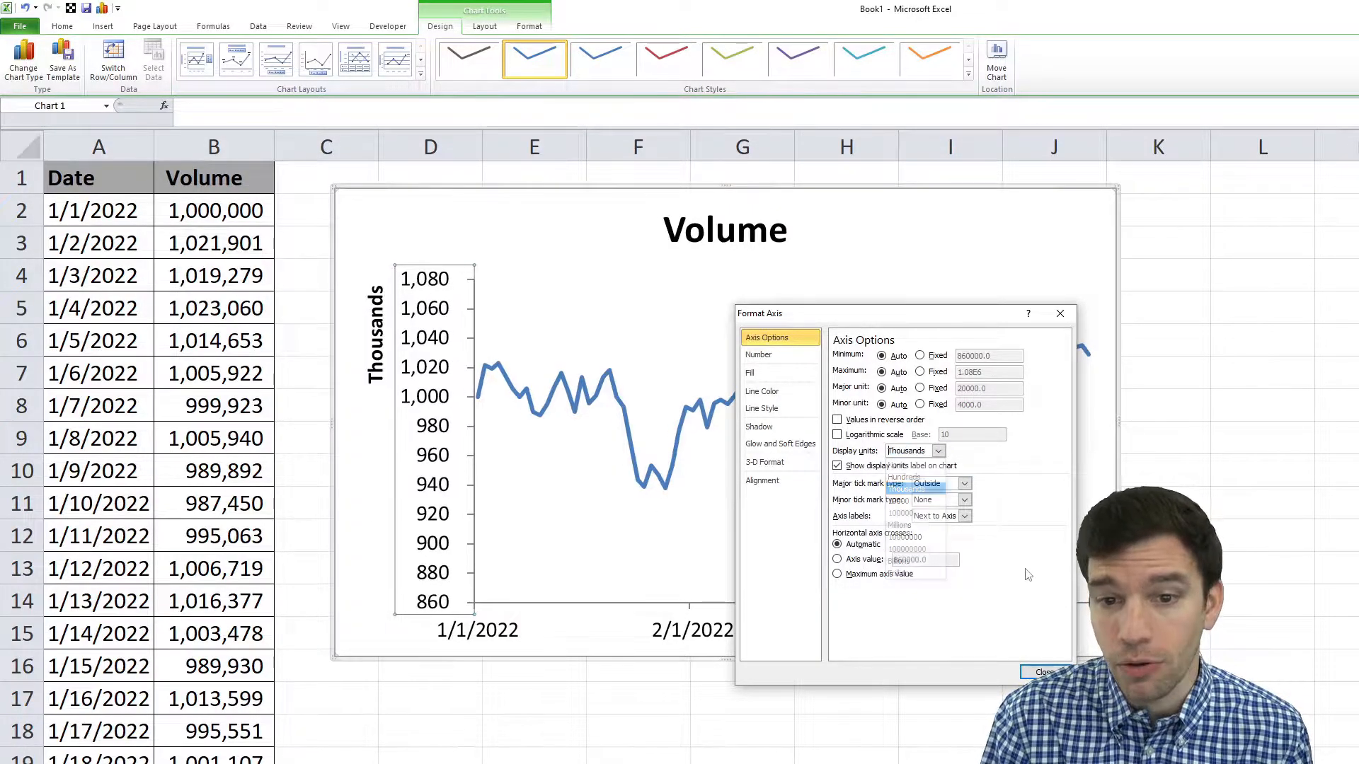
{"action": "left_click", "coordinate": [1044, 673]}
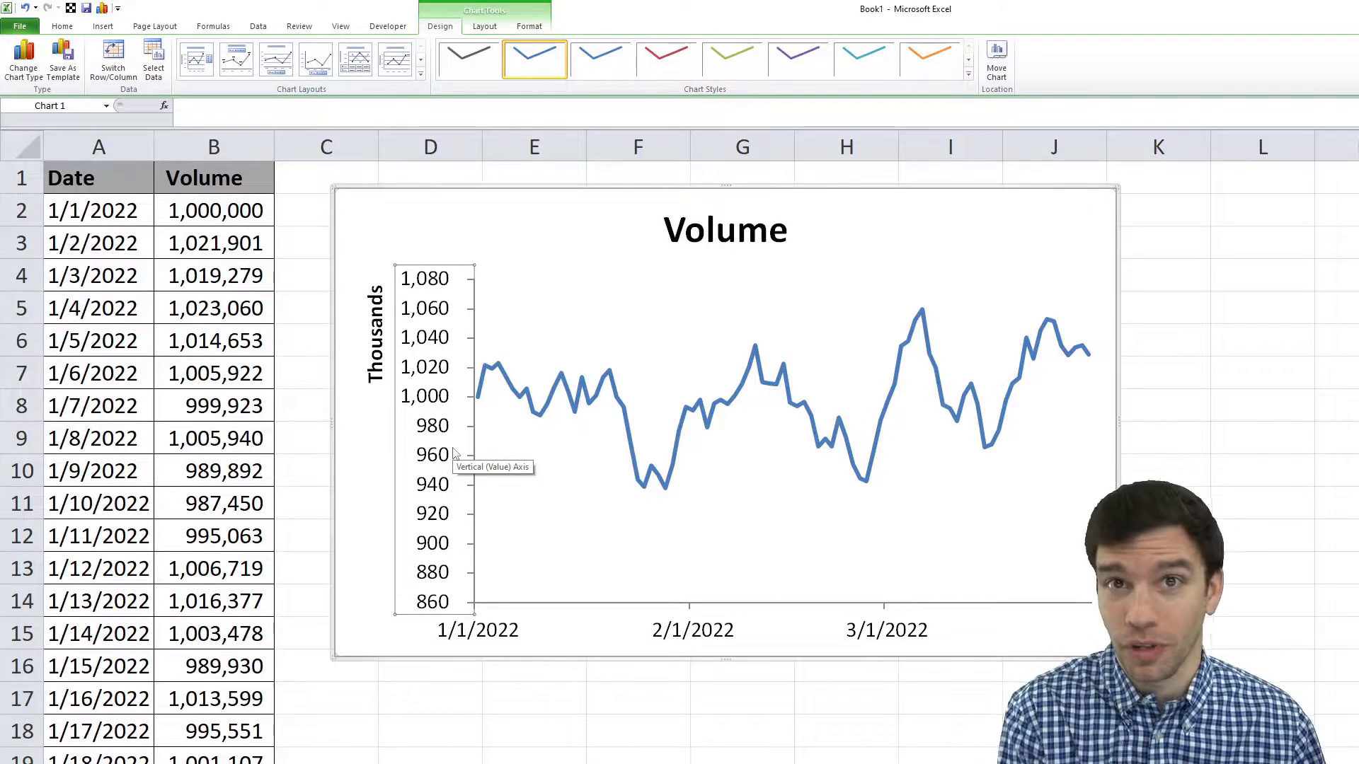
Step: Shrink the Volume chart so that it spans about columns C to H and rows 2 to 10
{"action": "left_click", "coordinate": [1174, 440]}
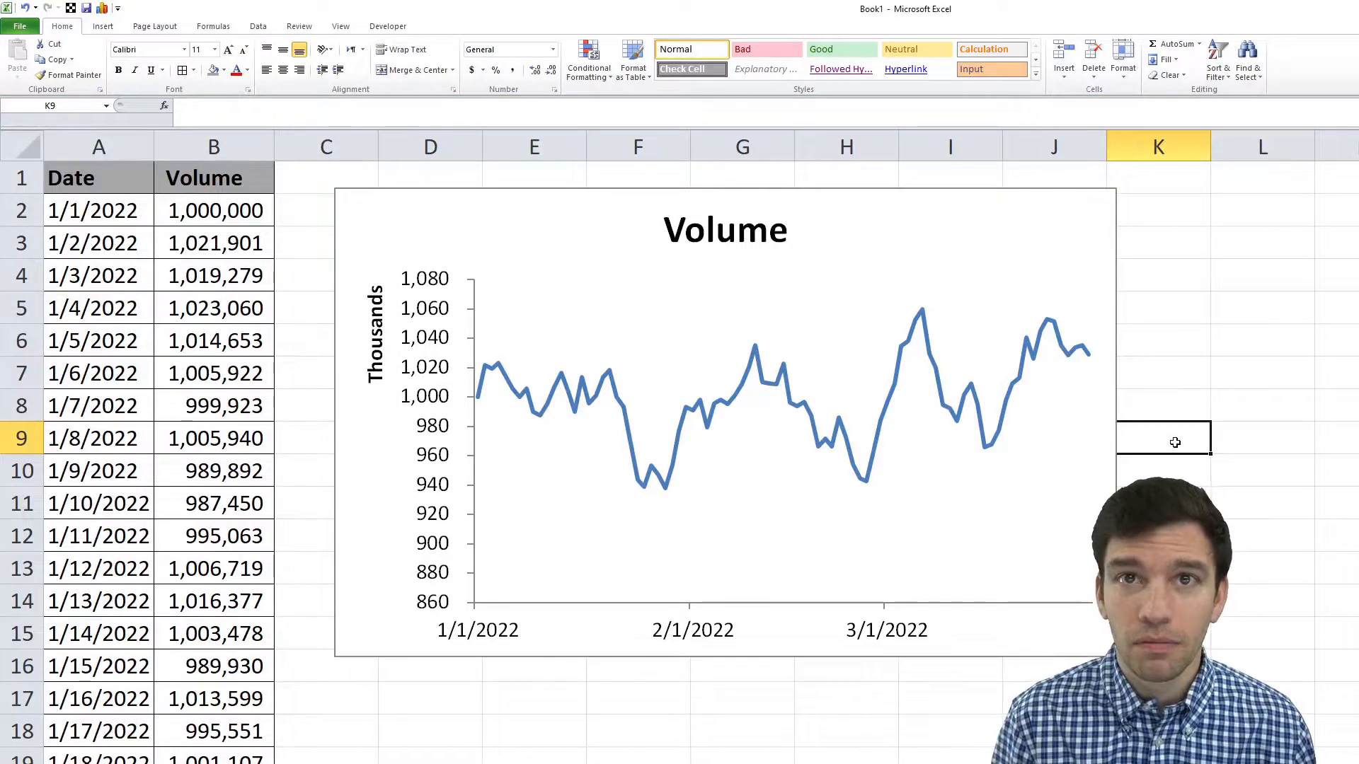
{"action": "left_click", "coordinate": [1103, 527]}
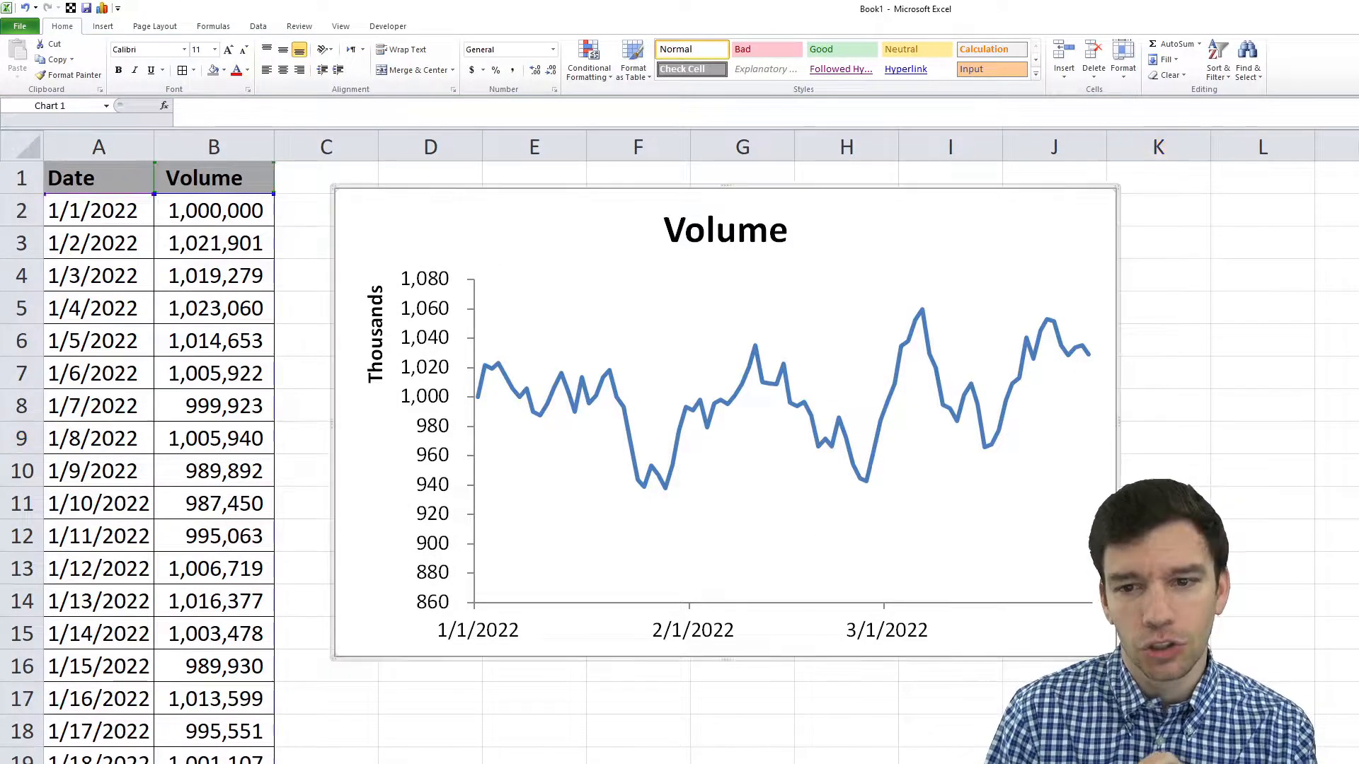
{"action": "left_click_drag", "start_coordinate": [1117, 656], "coordinate": [896, 484]}
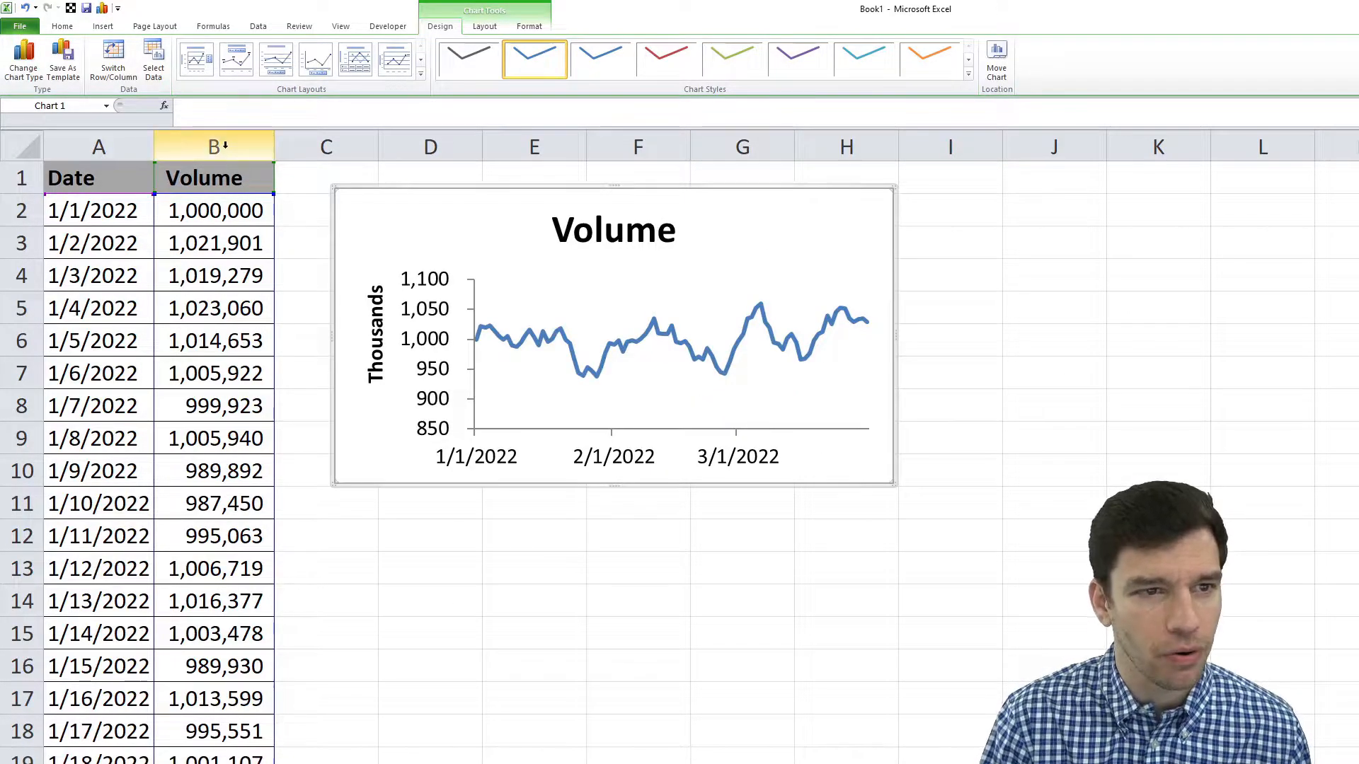
Step: Insert a second basic 2-D line chart from the Date and Volume columns with default formatting
{"action": "left_click_drag", "start_coordinate": [212, 146], "coordinate": [99, 146]}
{"action": "left_click", "coordinate": [103, 26]}
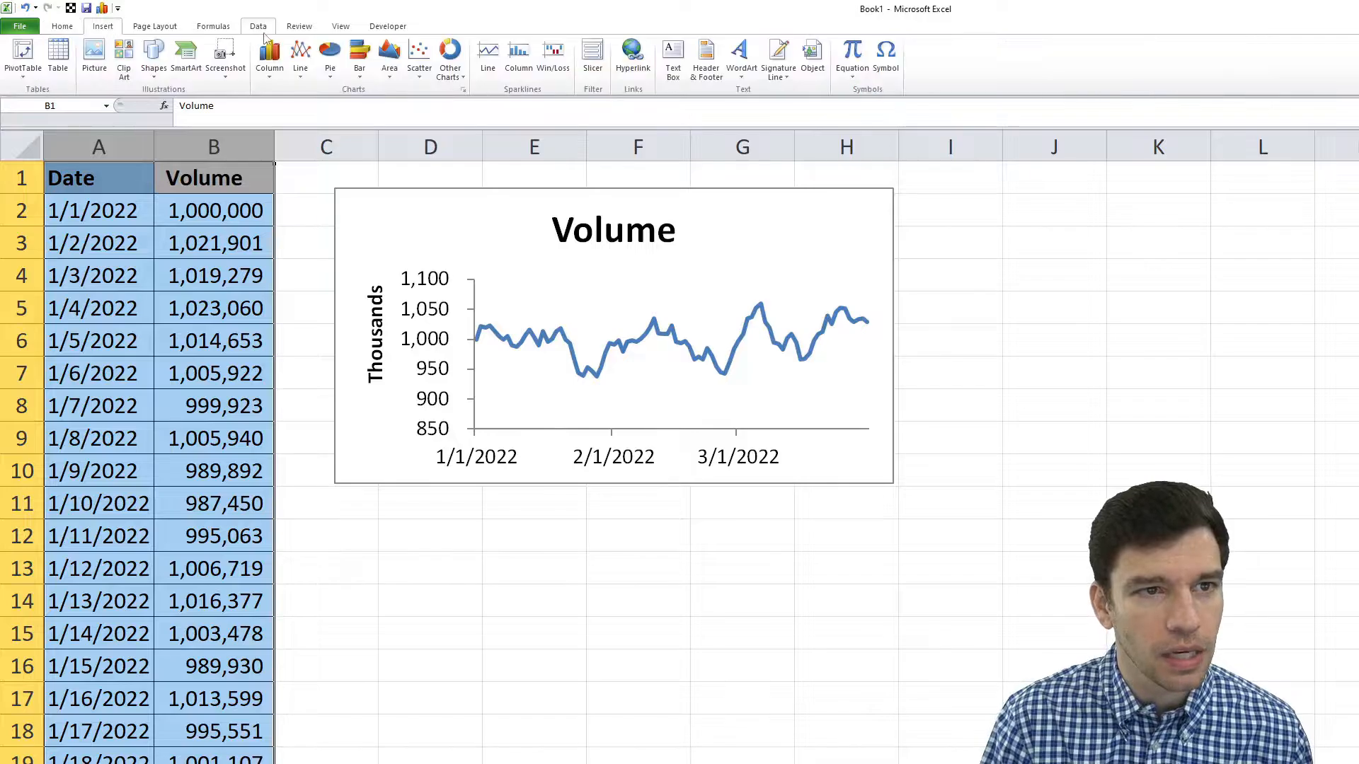
{"action": "left_click", "coordinate": [300, 68]}
{"action": "left_click", "coordinate": [307, 115]}
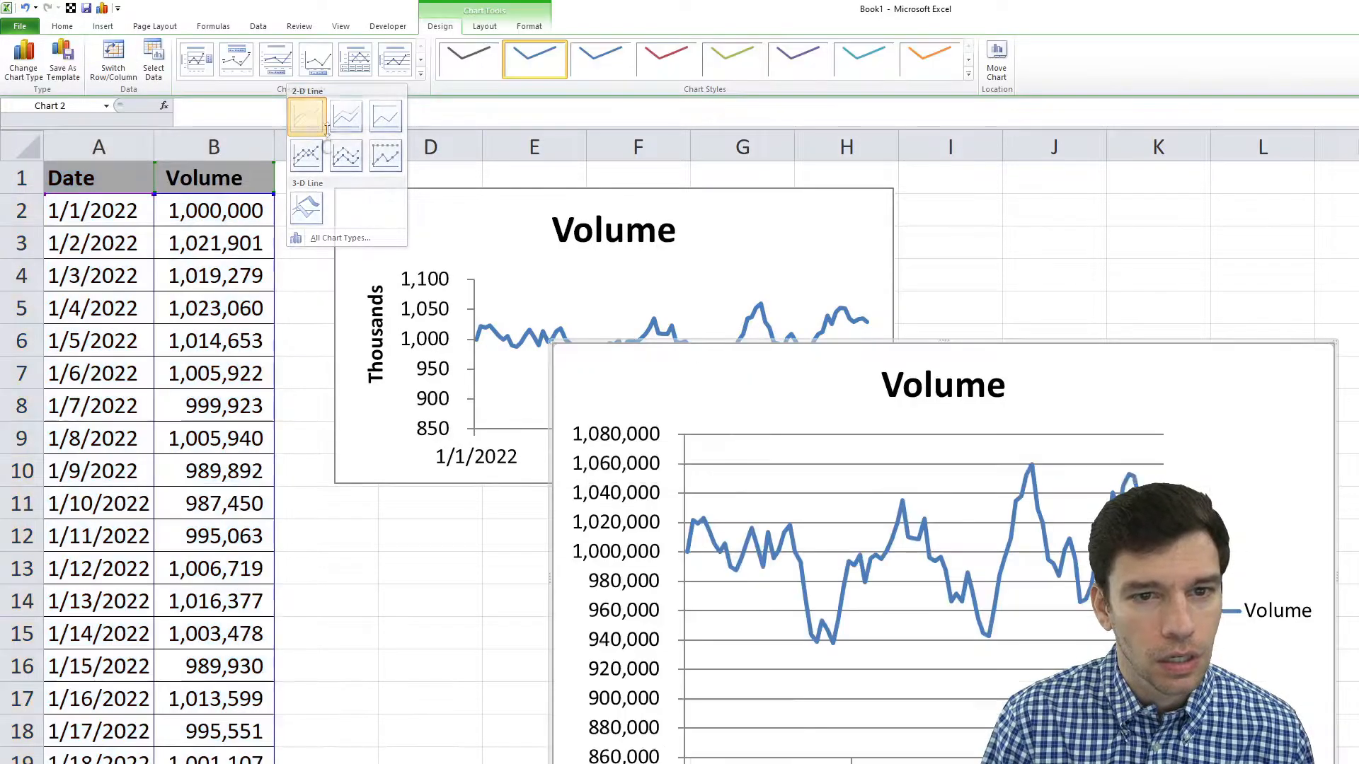
Step: Shrink the second chart, place it directly beneath the first, and widen the first chart to match its width
{"action": "left_click_drag", "start_coordinate": [1332, 347], "coordinate": [927, 239]}
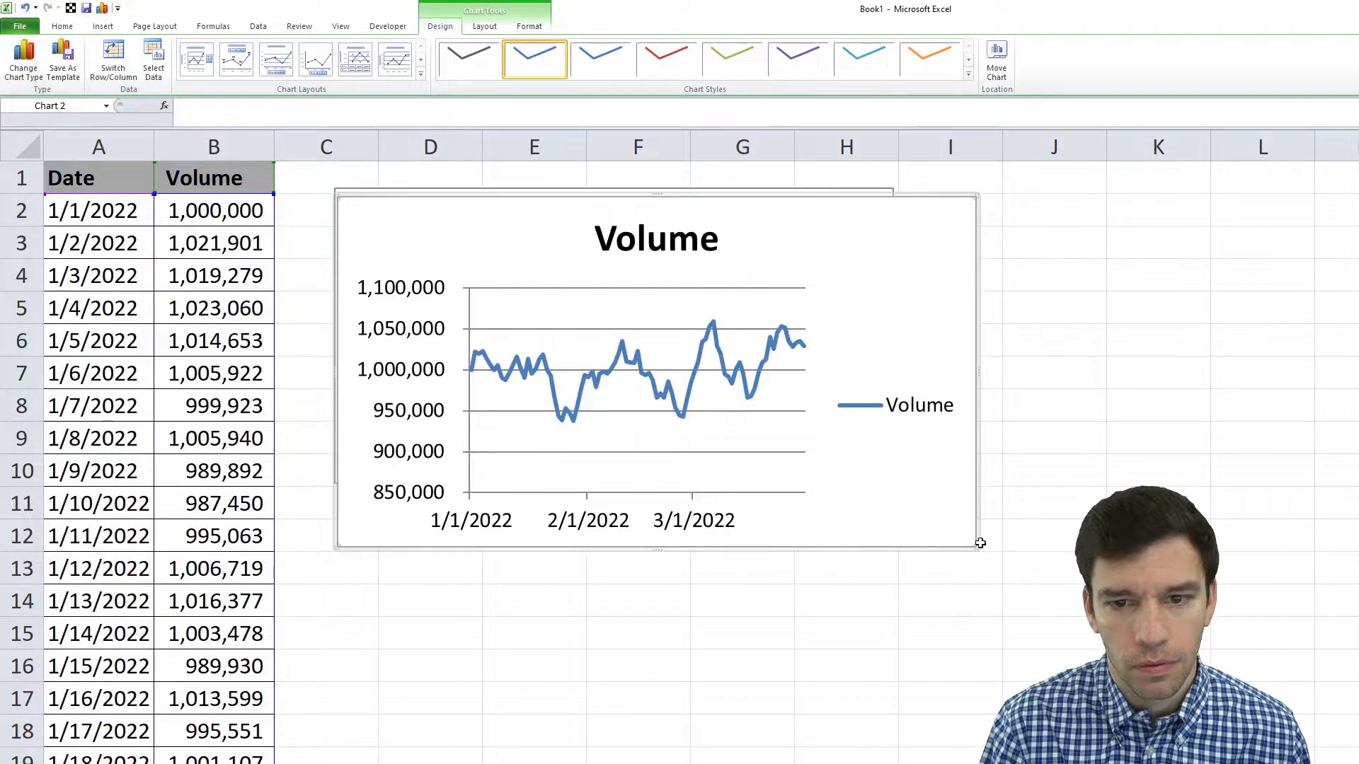
{"action": "left_click_drag", "start_coordinate": [980, 543], "coordinate": [945, 534]}
{"action": "left_click_drag", "start_coordinate": [889, 489], "coordinate": [885, 763]}
{"action": "left_click", "coordinate": [903, 478]}
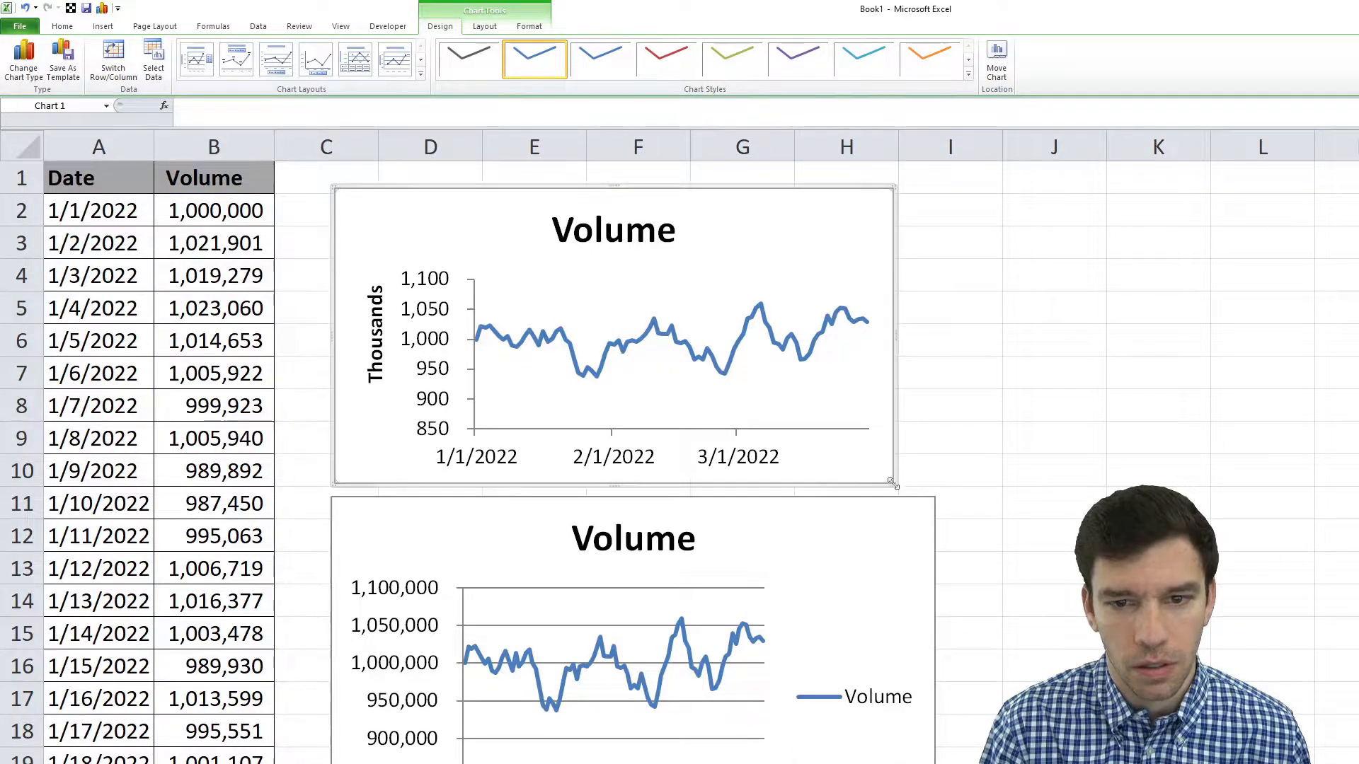
{"action": "left_click_drag", "start_coordinate": [896, 483], "coordinate": [936, 492]}
{"action": "left_click", "coordinate": [1009, 567]}
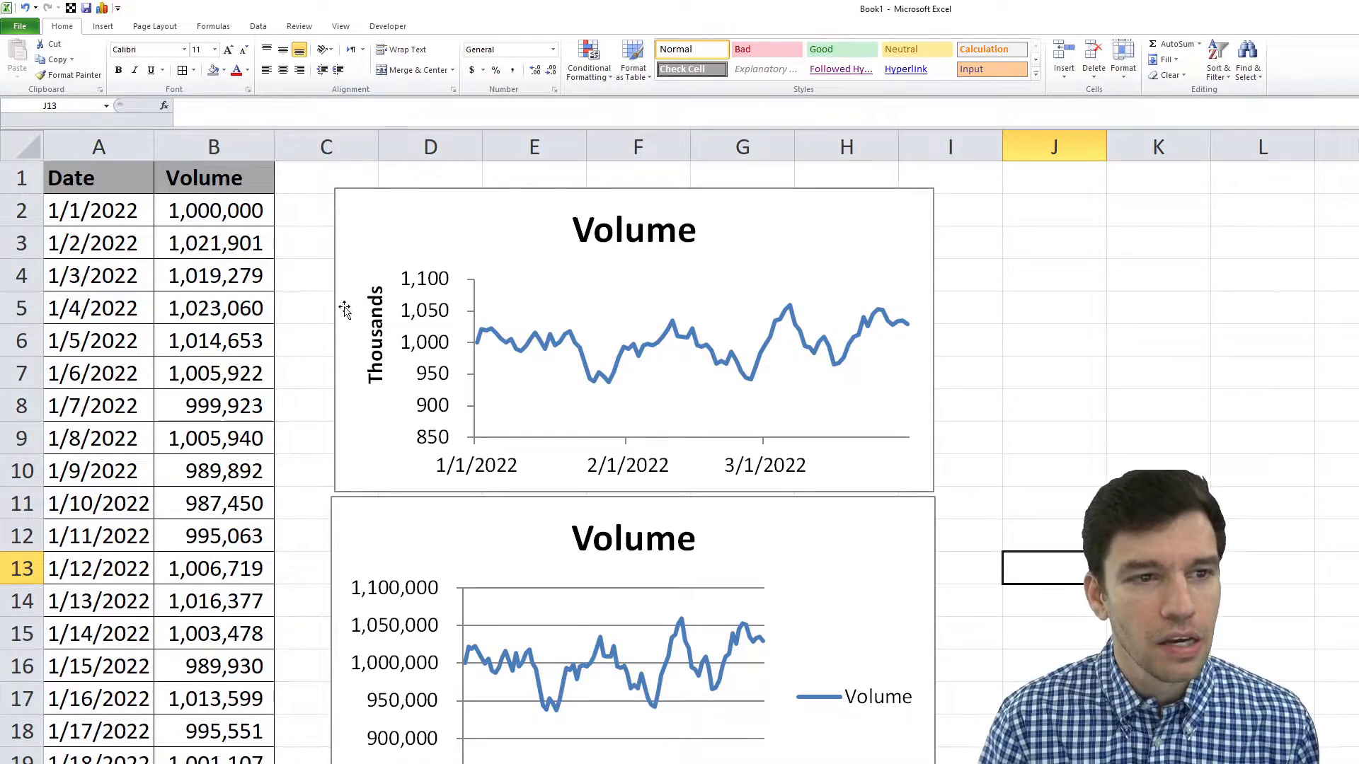
{"action": "left_click_drag", "start_coordinate": [182, 150], "coordinate": [98, 145]}
{"action": "left_click", "coordinate": [894, 409]}
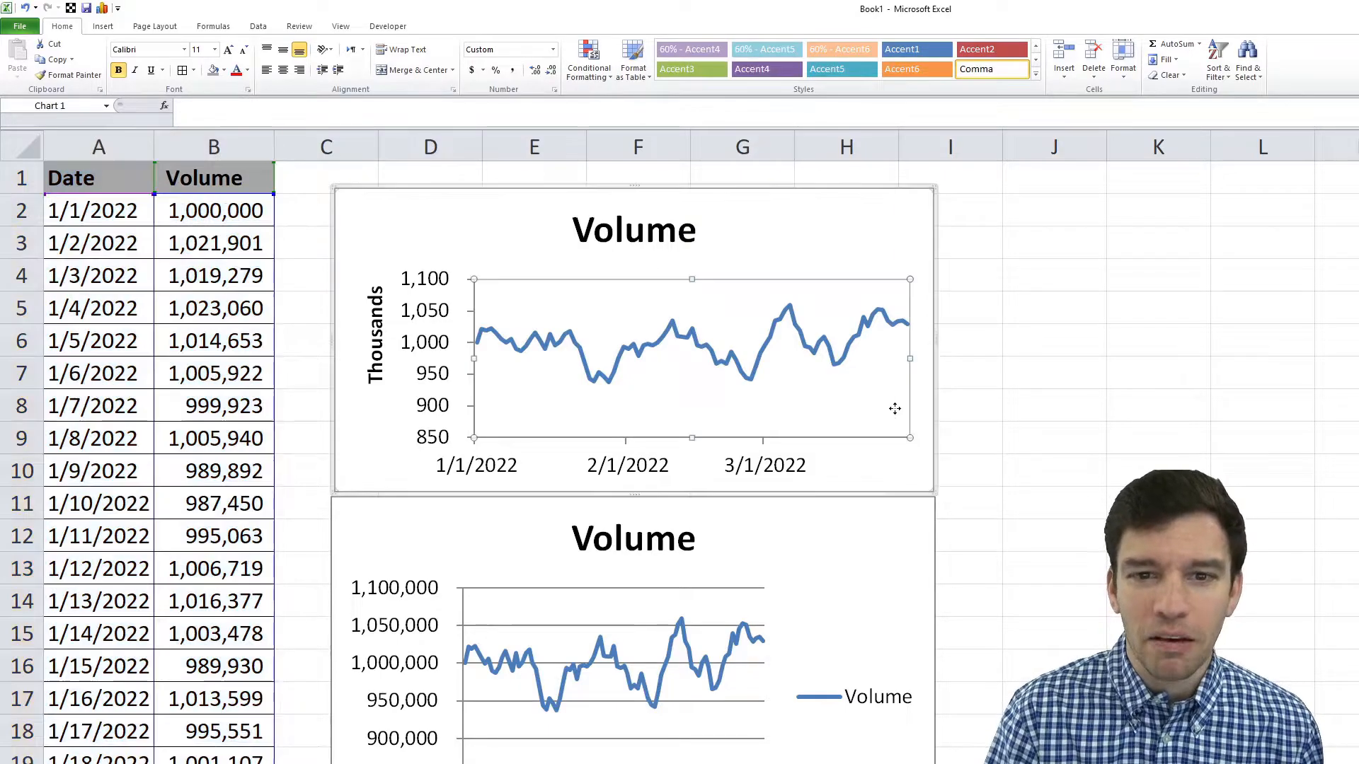